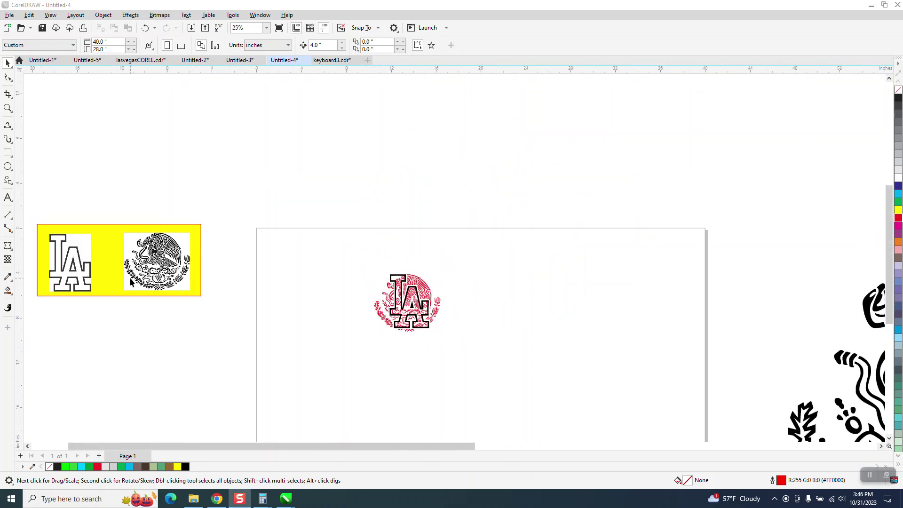
# Zoom in on the yellow panel, select its LA and eagle images, then zoom back out
pyautogui.click(8, 109)
pyautogui.moveTo(33, 228); pyautogui.dragTo(201, 292)
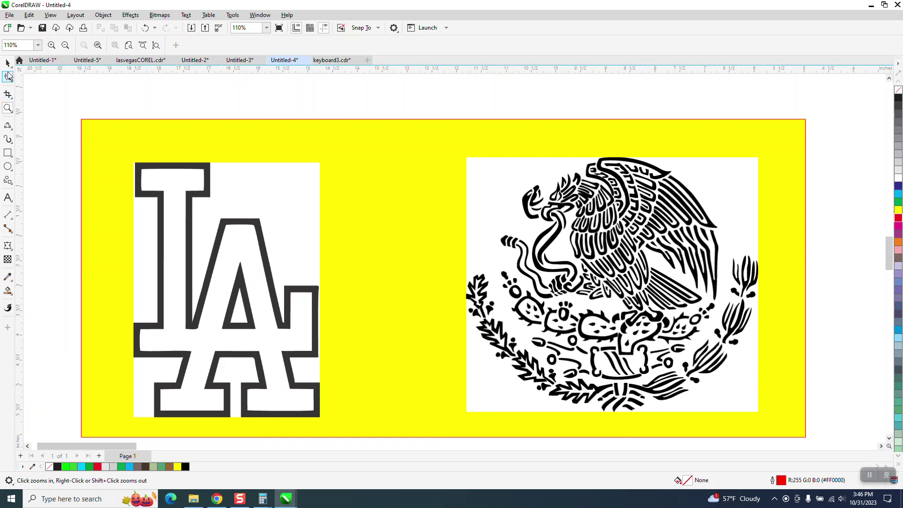
pyautogui.click(8, 63)
pyautogui.click(261, 193)
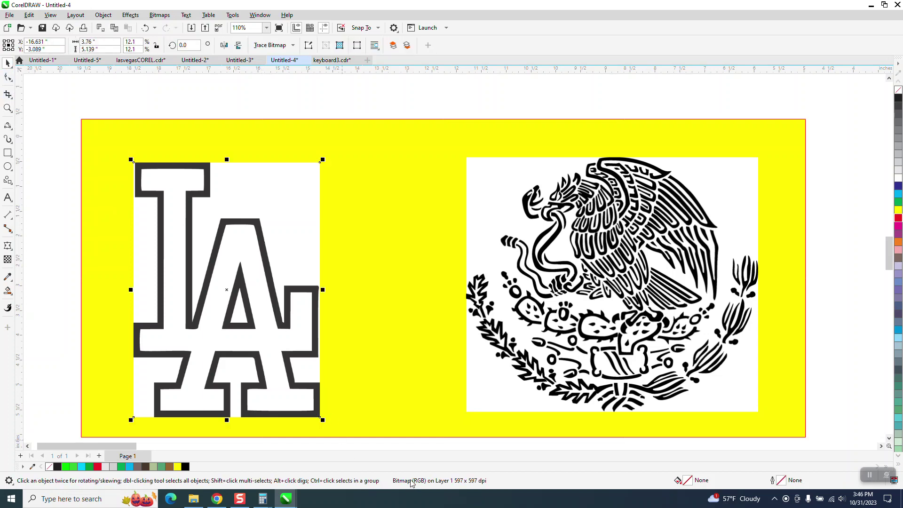
pyautogui.click(540, 334)
pyautogui.press('F3')
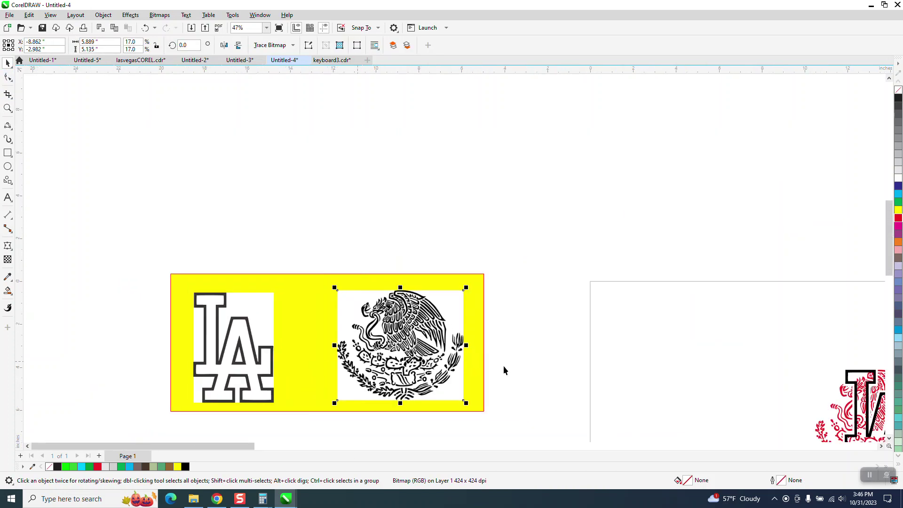
pyautogui.press('F3')
# Zoom in close on the small red LA artwork on the page
pyautogui.click(7, 107)
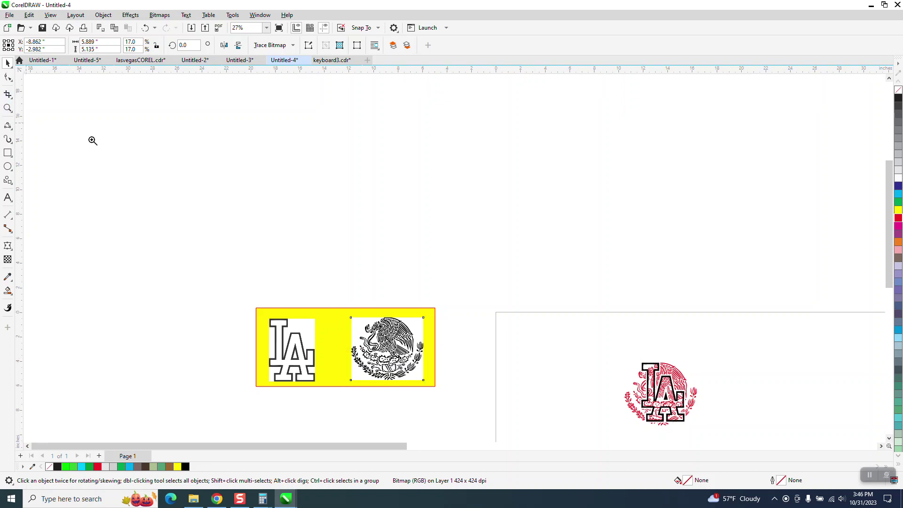
pyautogui.moveTo(585, 339); pyautogui.dragTo(684, 415)
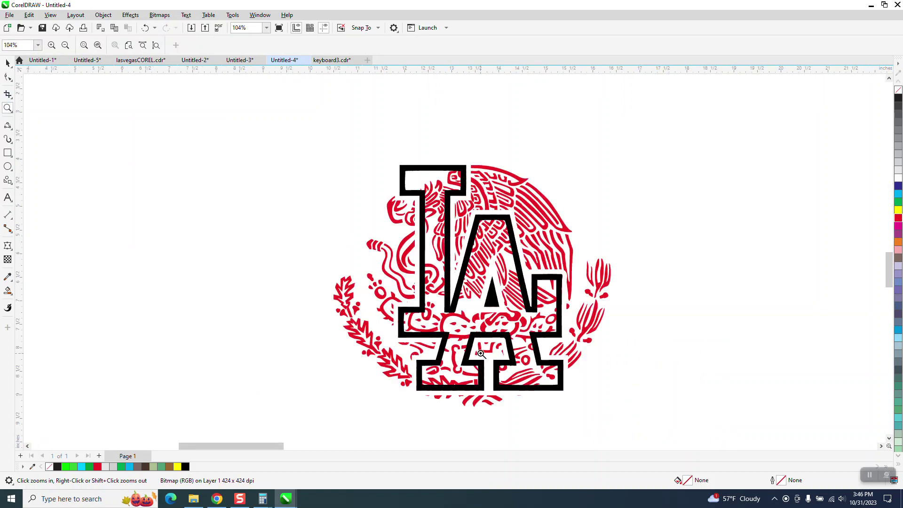
pyautogui.moveTo(307, 155); pyautogui.dragTo(737, 444)
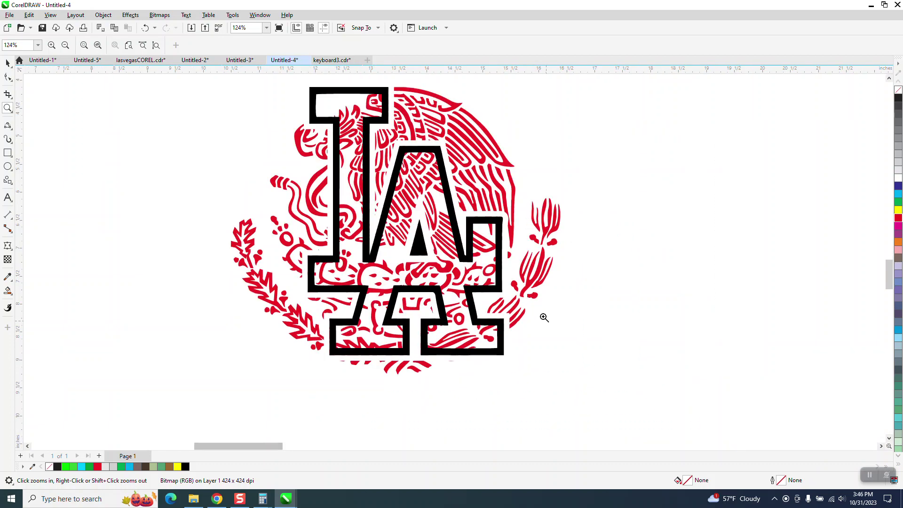
pyautogui.scroll(-3, 340, 284)
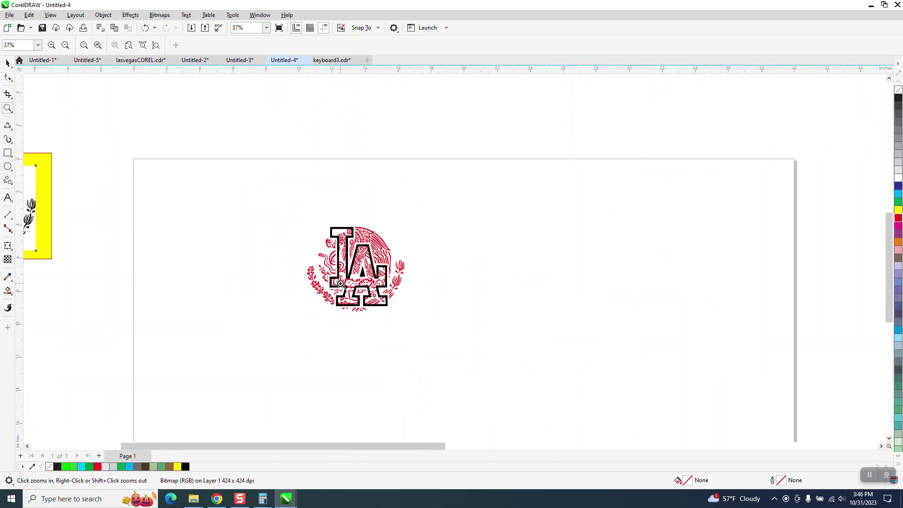
pyautogui.scroll(-4, 341, 284)
pyautogui.scroll(-1, 708, 262)
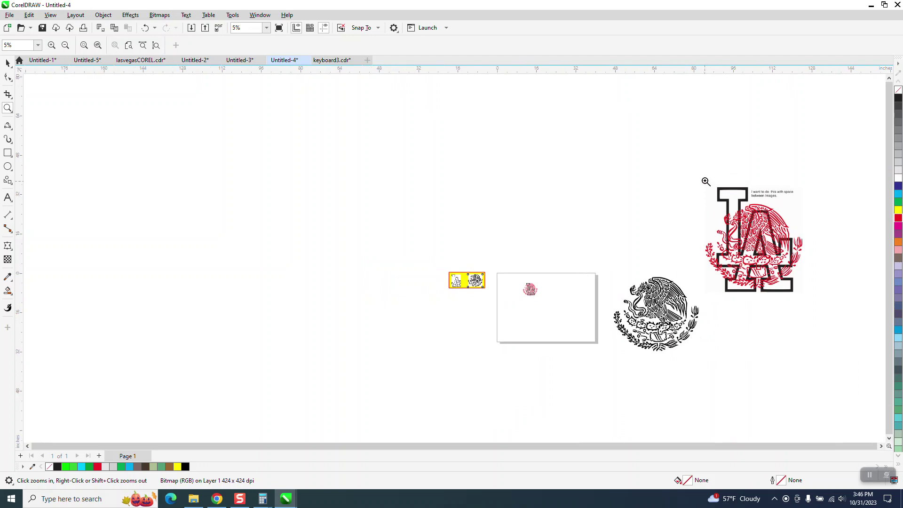
pyautogui.moveTo(706, 182); pyautogui.dragTo(852, 318)
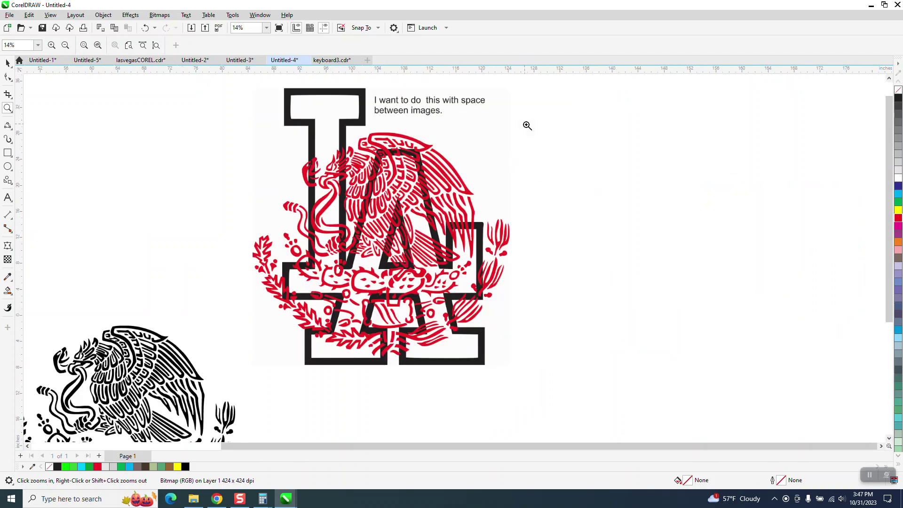
pyautogui.scroll(-1, 527, 130)
pyautogui.moveTo(291, 219); pyautogui.dragTo(339, 250)
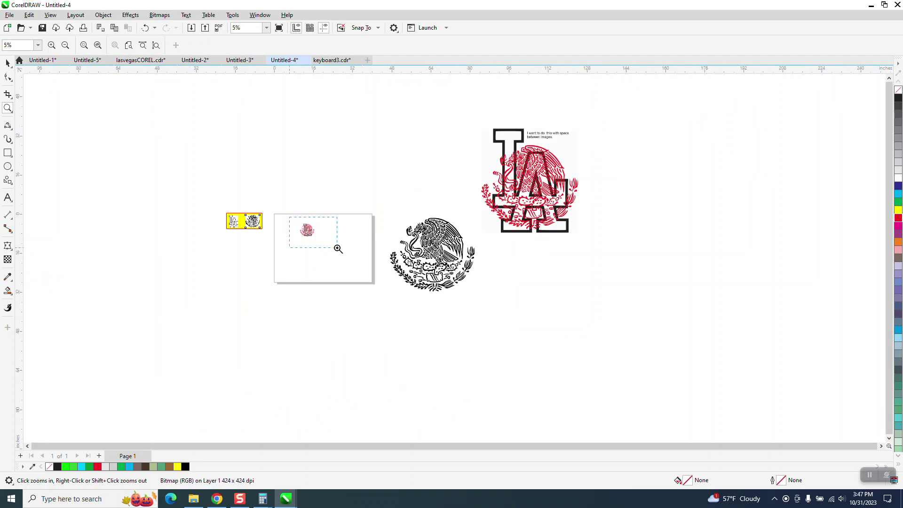
pyautogui.moveTo(284, 145); pyautogui.dragTo(549, 333)
pyautogui.click(559, 344)
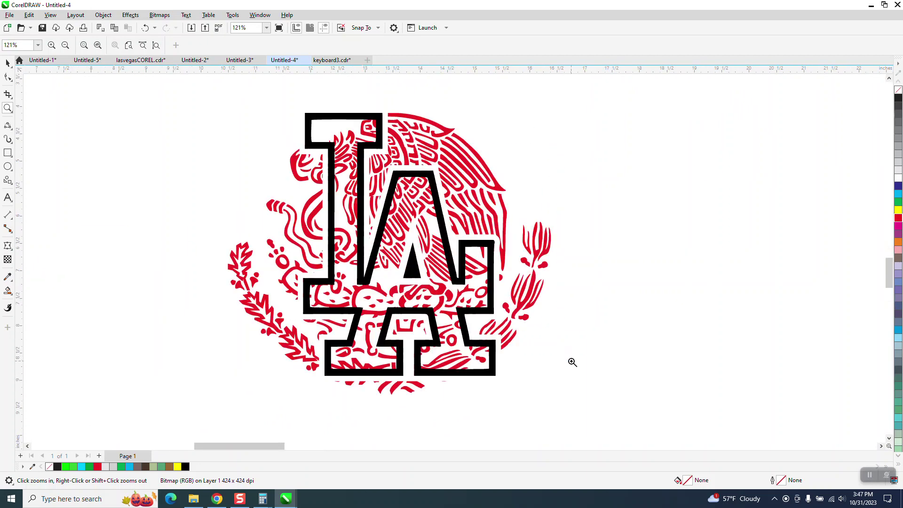
pyautogui.scroll(-5, 453, 299)
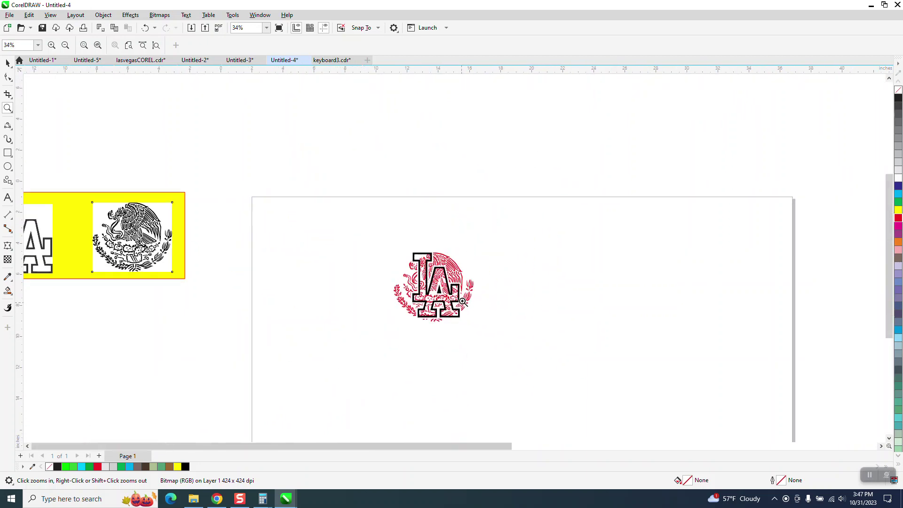
# Enlarge the LA and eagle artwork and drag the eagle bitmap onto the page
pyautogui.click(8, 62)
pyautogui.moveTo(405, 245); pyautogui.dragTo(611, 437)
pyautogui.moveTo(514, 334); pyautogui.dragTo(706, 167)
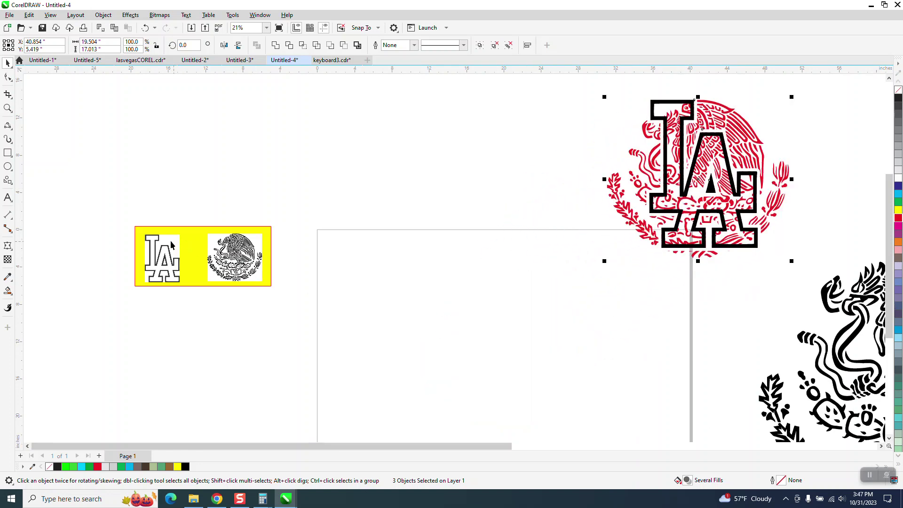
pyautogui.moveTo(241, 261); pyautogui.dragTo(353, 258)
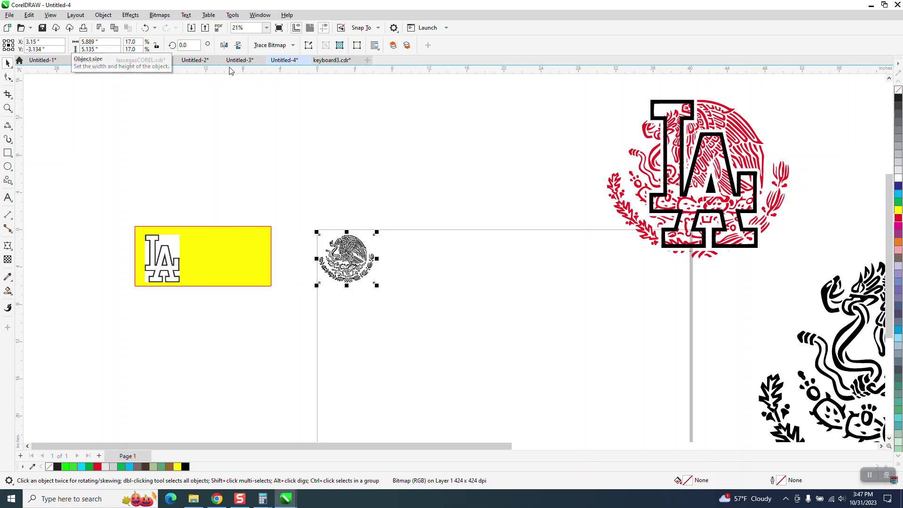
# Trace the eagle as Outline Trace Clipart grouped by color, placing it and the yellow rectangle together
pyautogui.click(293, 46)
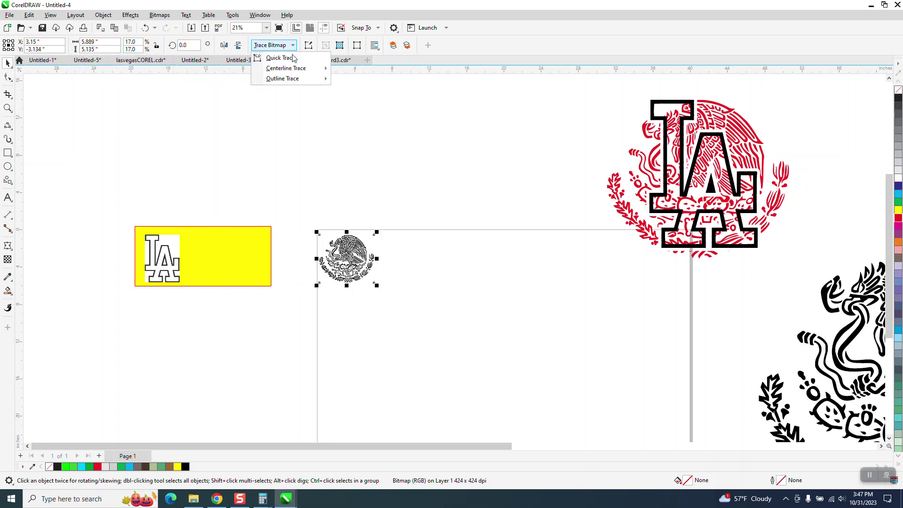
pyautogui.moveTo(292, 69)
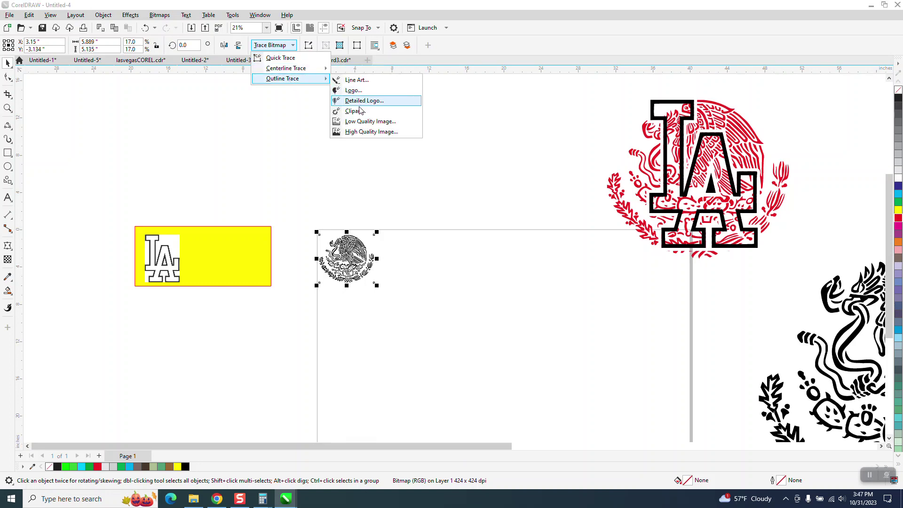
pyautogui.click(361, 110)
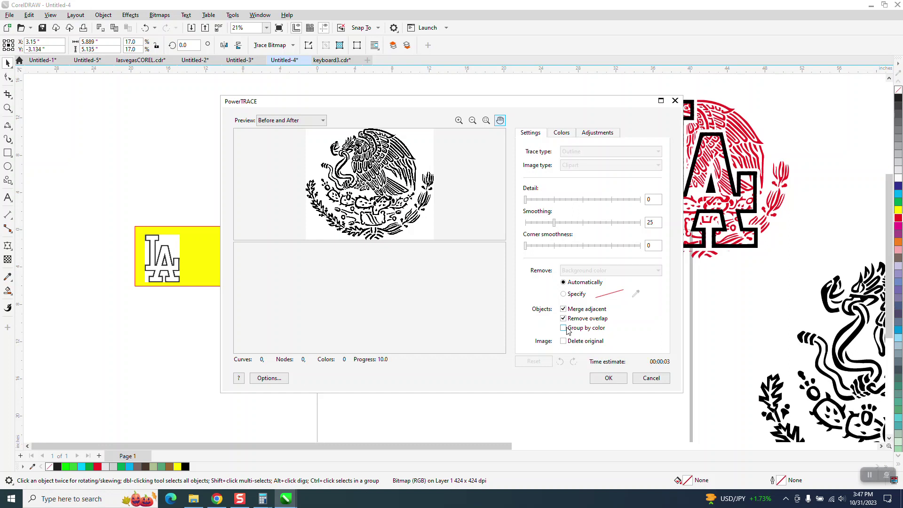
pyautogui.click(566, 329)
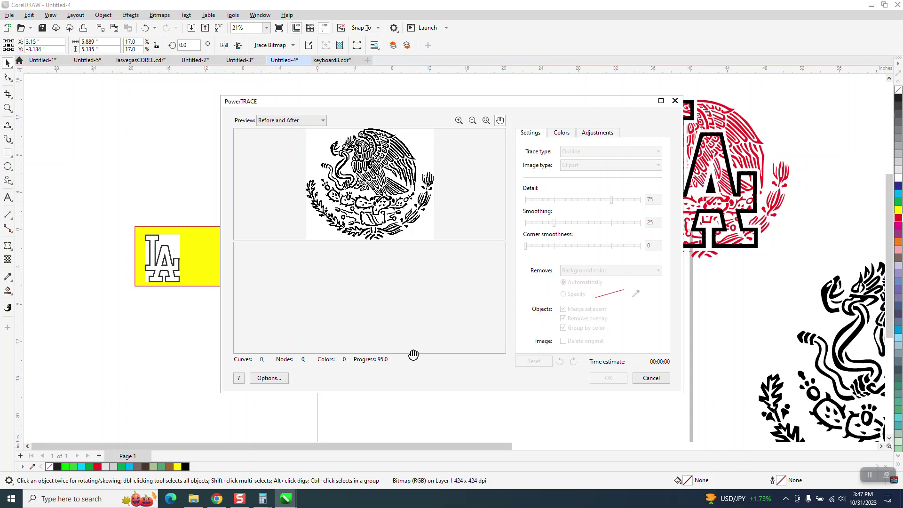
pyautogui.moveTo(357, 264); pyautogui.dragTo(430, 266)
pyautogui.moveTo(219, 247); pyautogui.dragTo(435, 257)
# Ungroup the traced eagle sitting on the yellow rectangle
pyautogui.press('z')
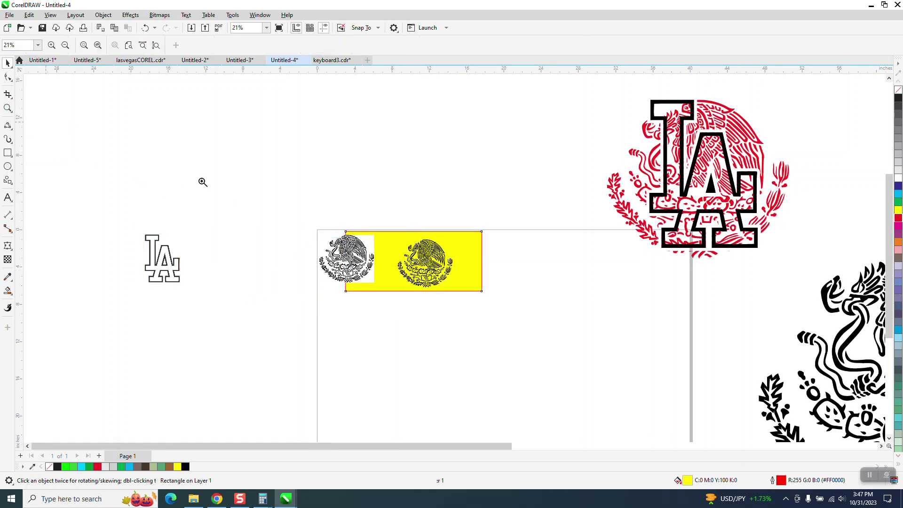
pyautogui.moveTo(384, 238); pyautogui.dragTo(472, 297)
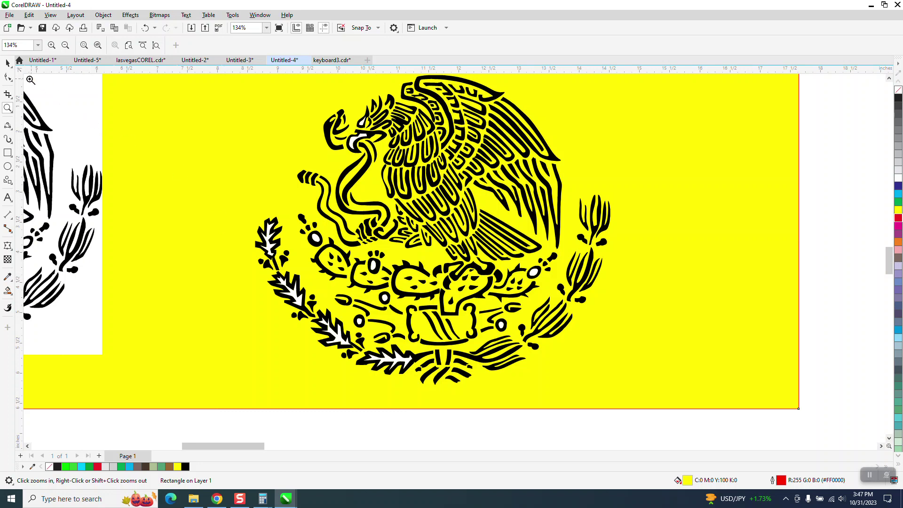
pyautogui.click(7, 62)
pyautogui.click(320, 426)
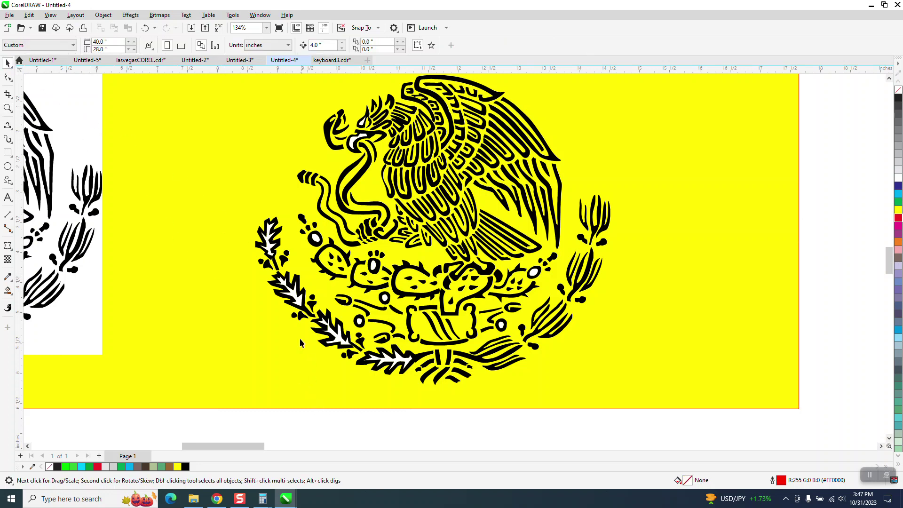
pyautogui.click(299, 297)
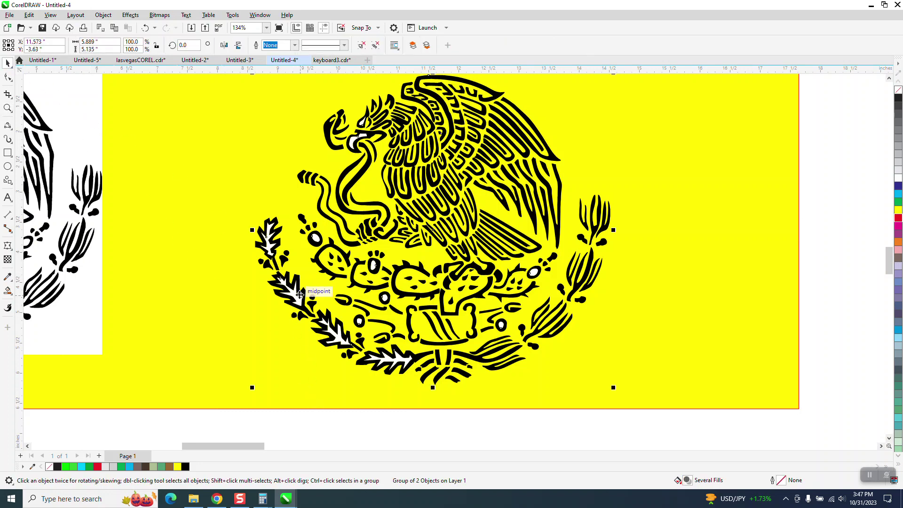
pyautogui.click(103, 15)
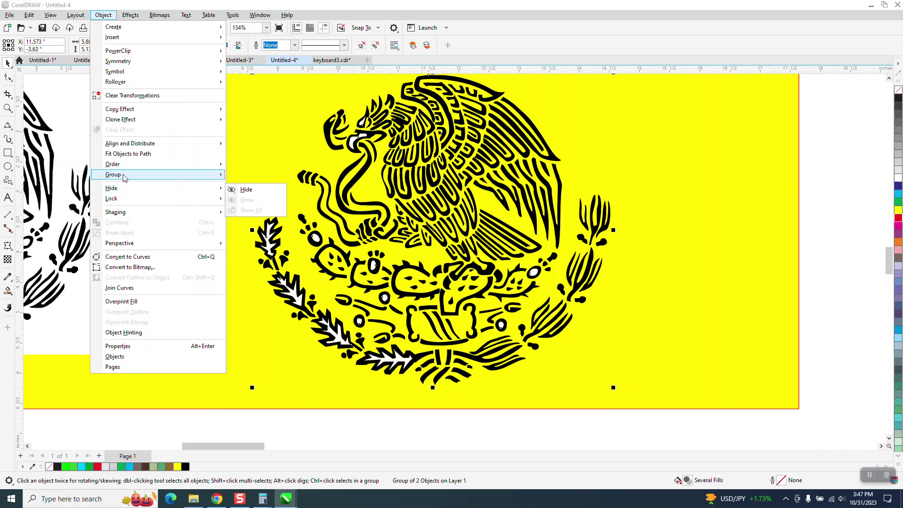
pyautogui.moveTo(119, 175)
pyautogui.click(234, 187)
pyautogui.click(392, 392)
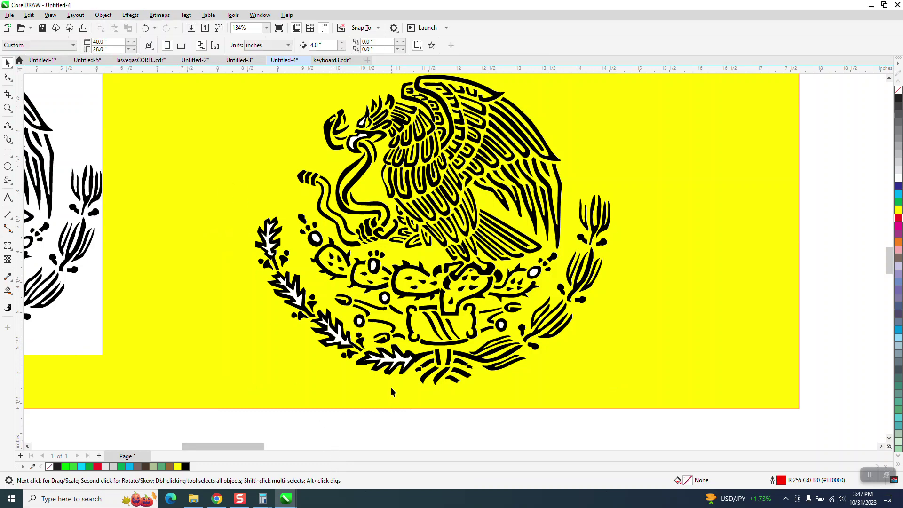
# Zoom in closely on the eagle emblem's feathers to inspect them
pyautogui.click(398, 359)
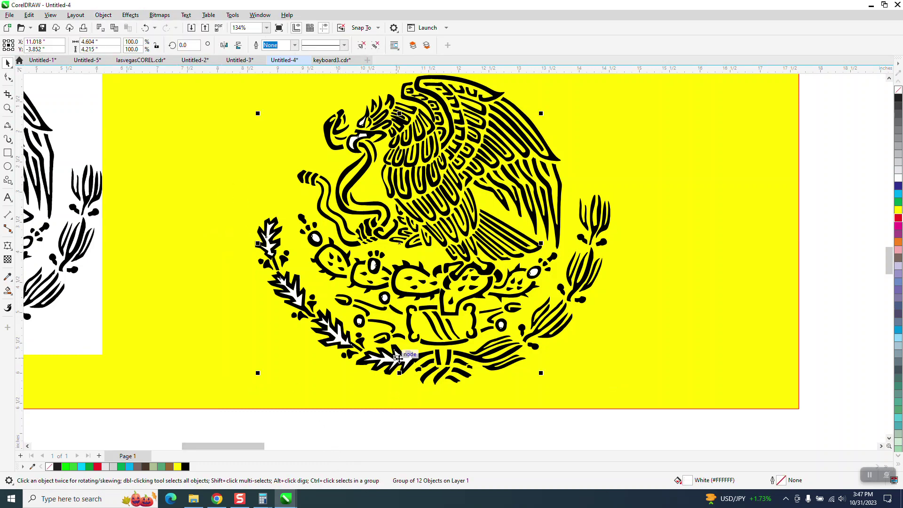
pyautogui.click(400, 363)
pyautogui.scroll(-1, 497, 268)
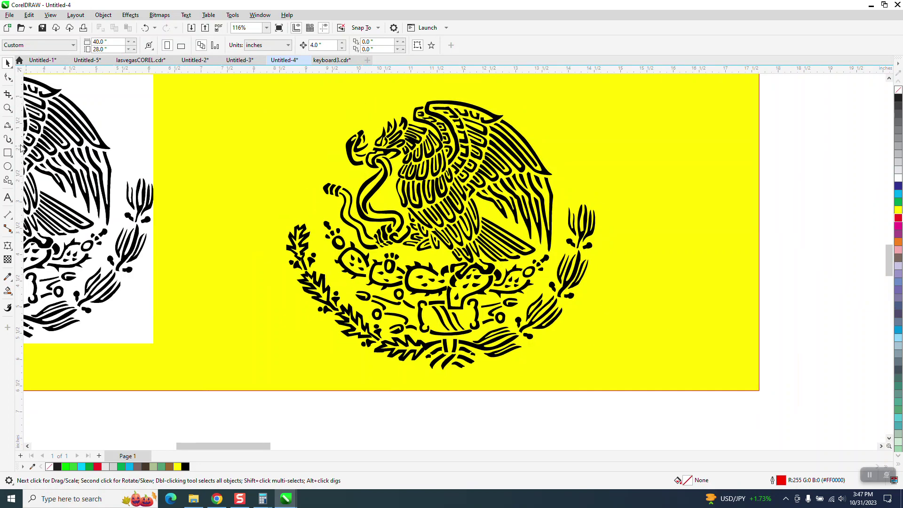
pyautogui.click(8, 108)
pyautogui.moveTo(371, 136); pyautogui.dragTo(462, 177)
pyautogui.scroll(-18, 462, 177)
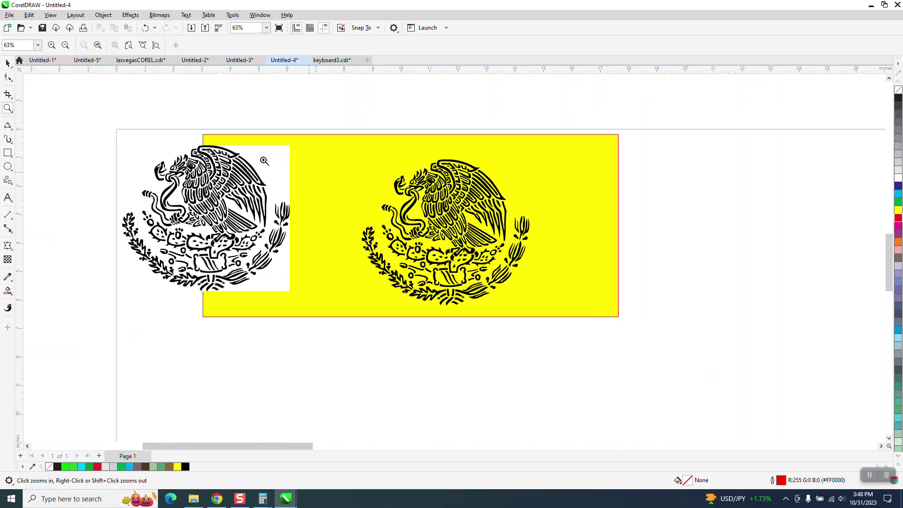
pyautogui.click(7, 63)
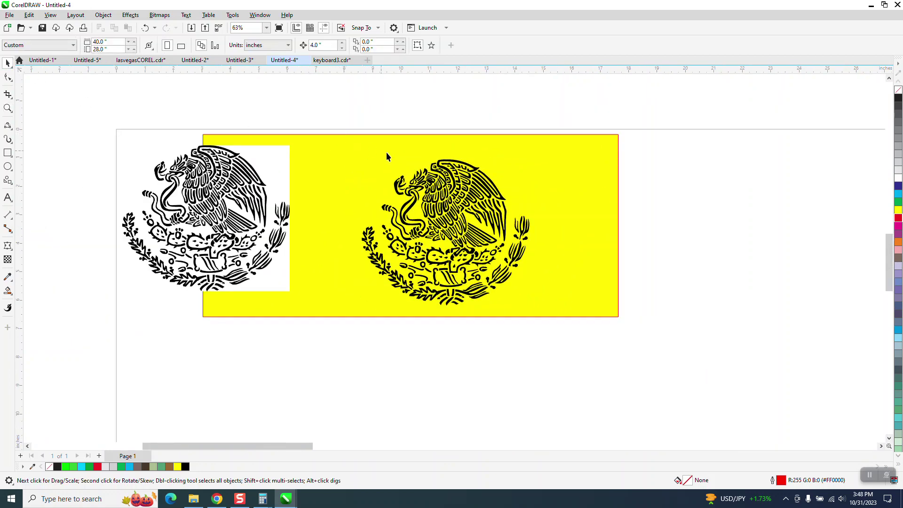
# Move both eagle emblems off the yellow rectangle and place the small LA bitmap on it
pyautogui.moveTo(447, 162); pyautogui.dragTo(743, 182)
pyautogui.moveTo(213, 217); pyautogui.dragTo(752, 386)
pyautogui.scroll(-5, 454, 338)
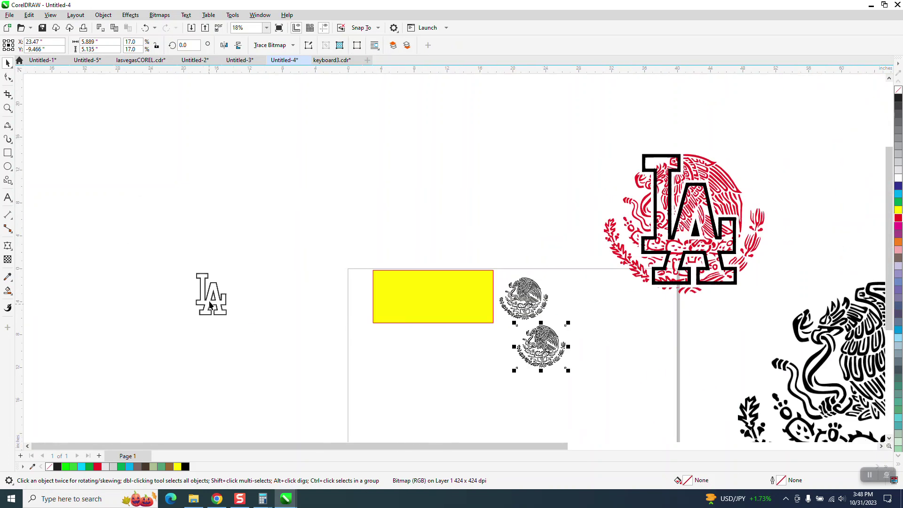
pyautogui.moveTo(212, 301); pyautogui.dragTo(399, 306)
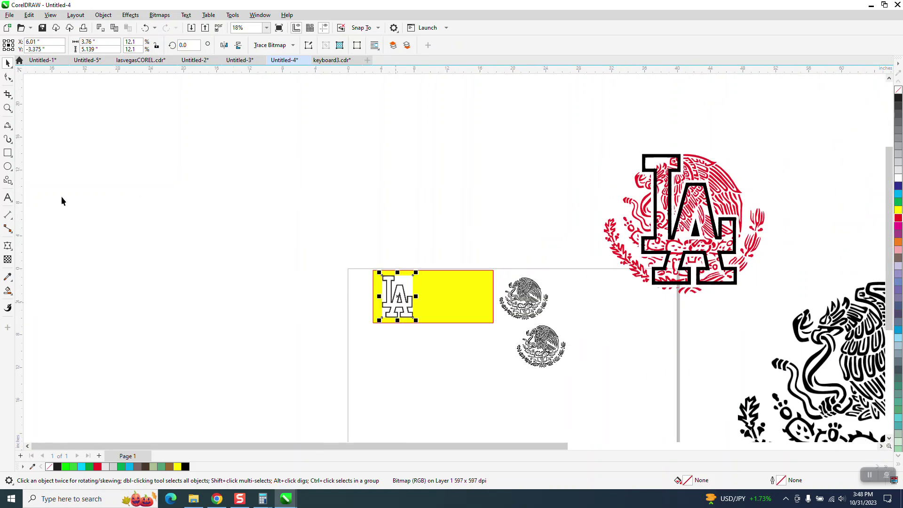
# Trace the LA bitmap as Outline Trace Clipart grouped by color, placing the trace to its right
pyautogui.click(13, 114)
pyautogui.click(13, 129)
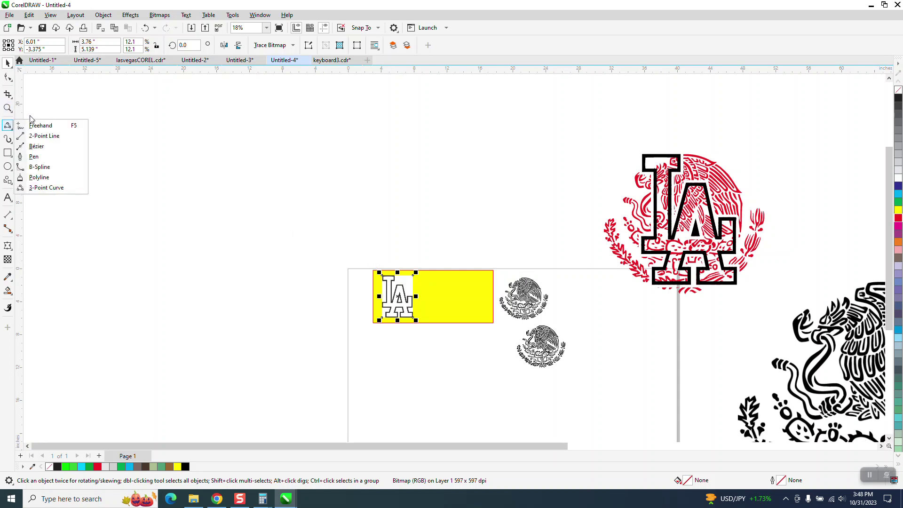
pyautogui.click(13, 113)
pyautogui.click(38, 107)
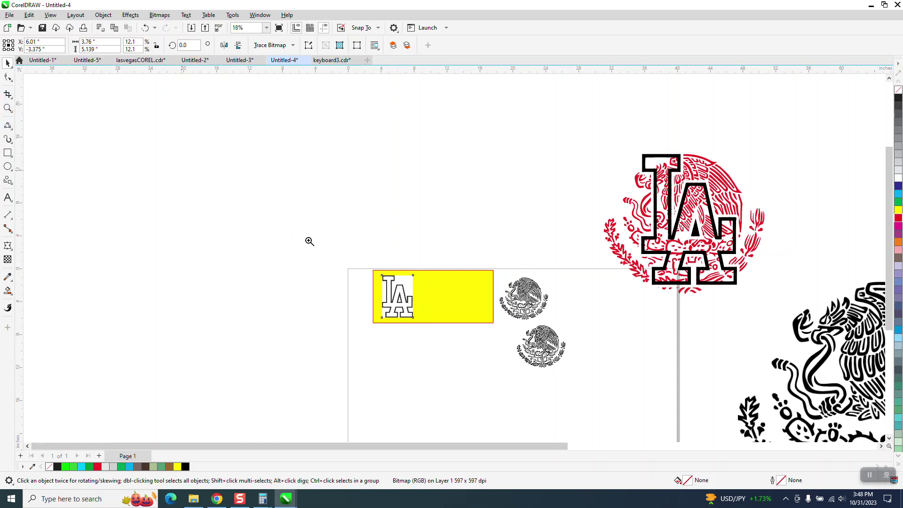
pyautogui.moveTo(361, 267); pyautogui.dragTo(464, 336)
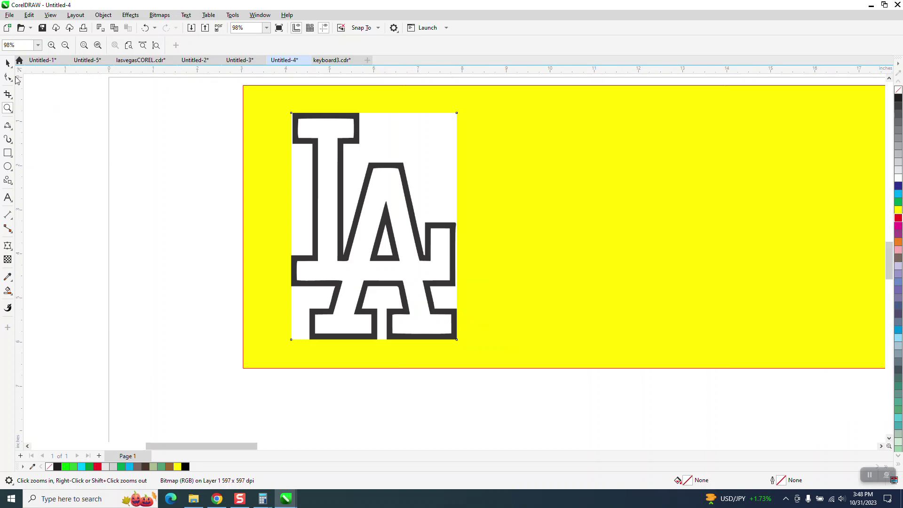
pyautogui.click(8, 62)
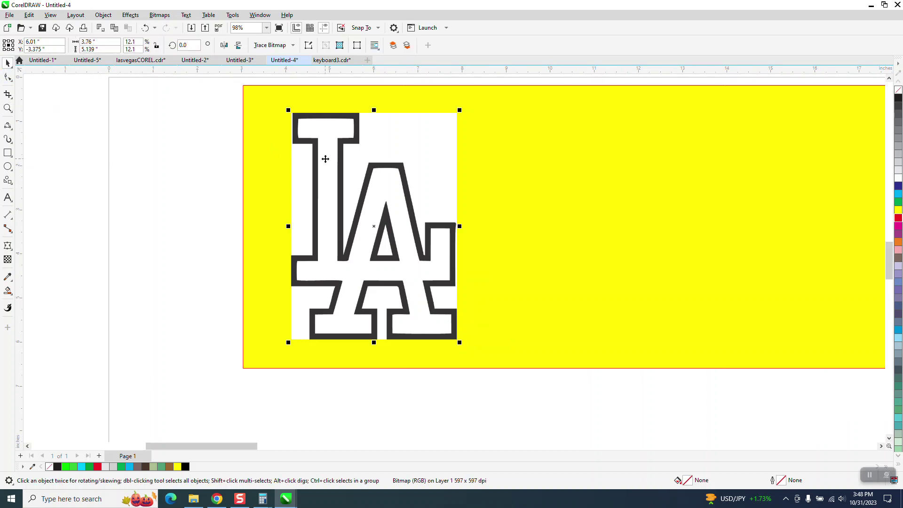
pyautogui.click(293, 46)
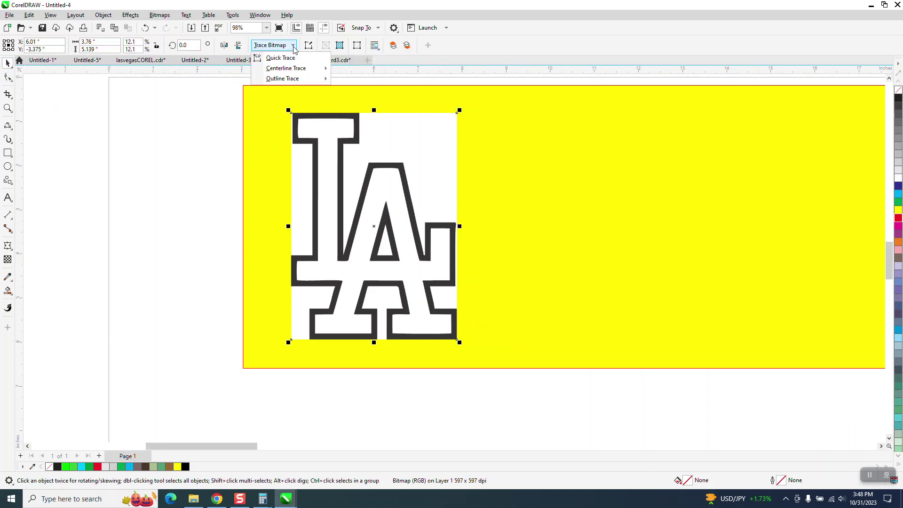
pyautogui.moveTo(294, 79)
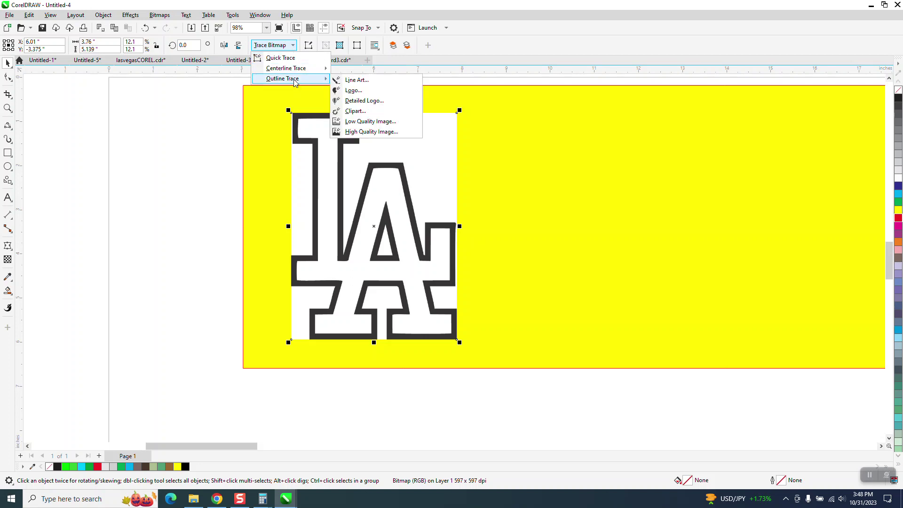
pyautogui.click(365, 113)
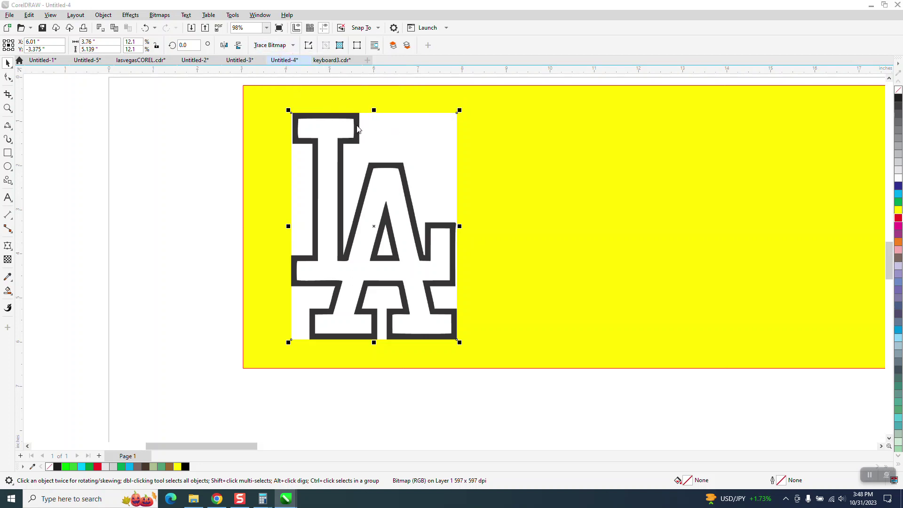
pyautogui.click(563, 328)
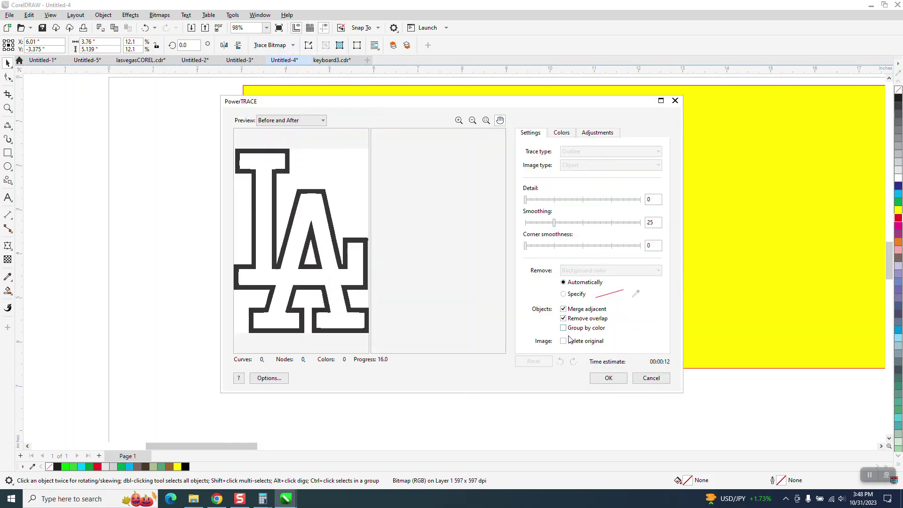
pyautogui.click(612, 379)
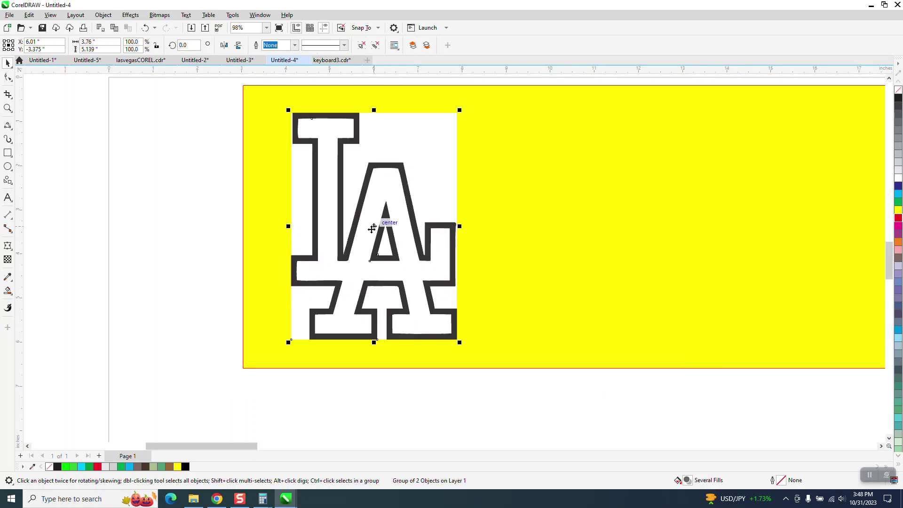
pyautogui.moveTo(376, 231); pyautogui.dragTo(572, 233)
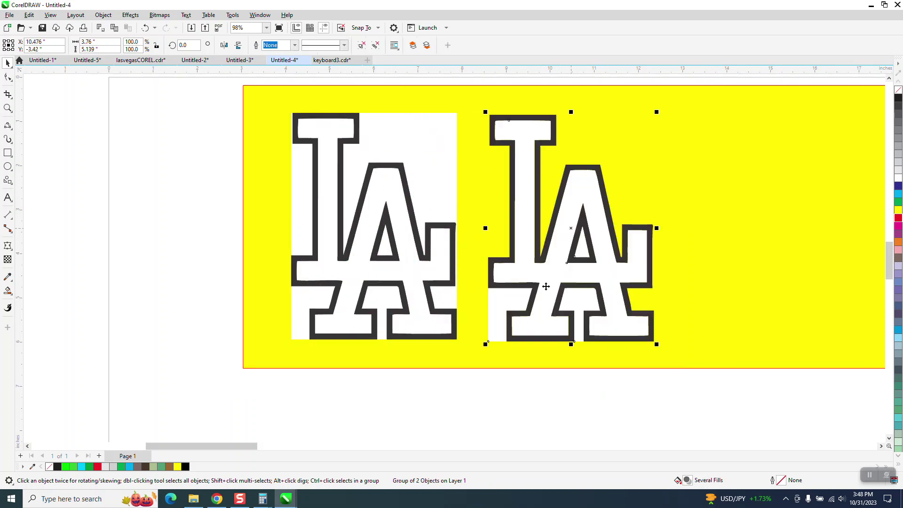
# Ungroup the traced LA, delete its white fill, and shift the outline further right
pyautogui.click(130, 15)
pyautogui.moveTo(108, 16)
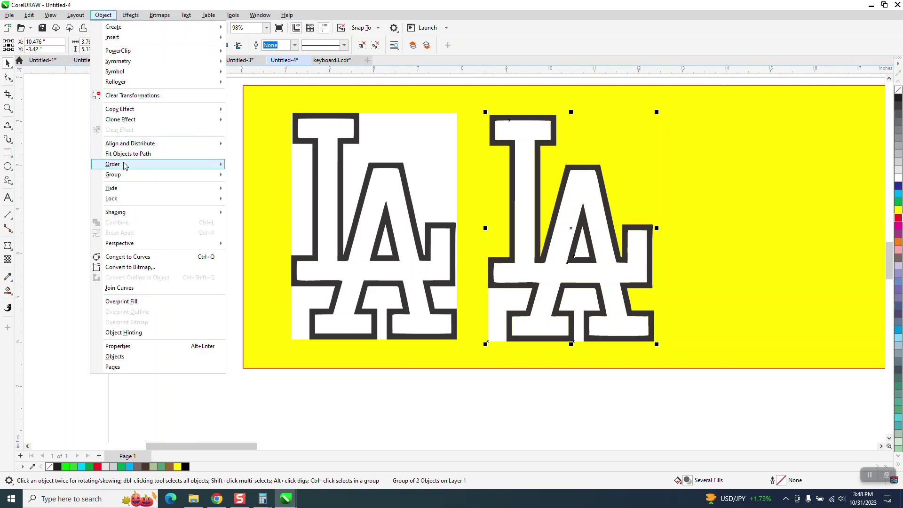
pyautogui.moveTo(220, 182)
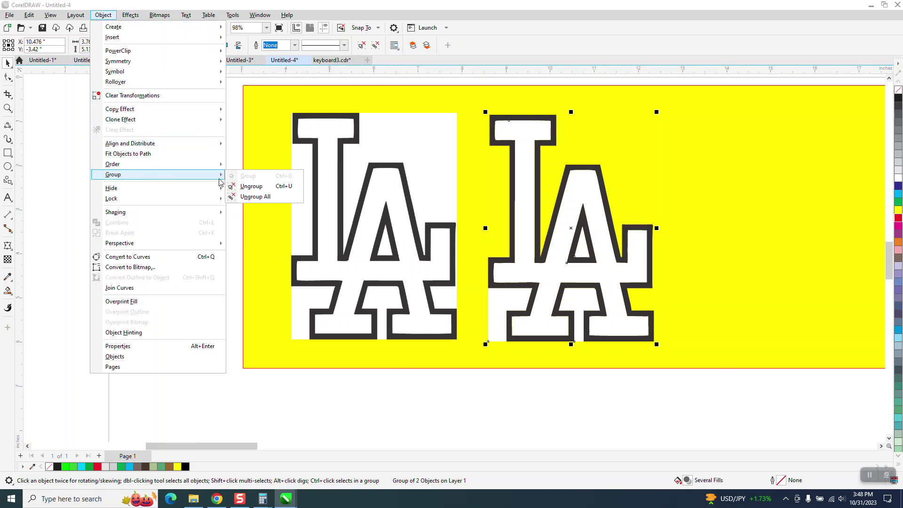
pyautogui.click(249, 186)
pyautogui.click(498, 295)
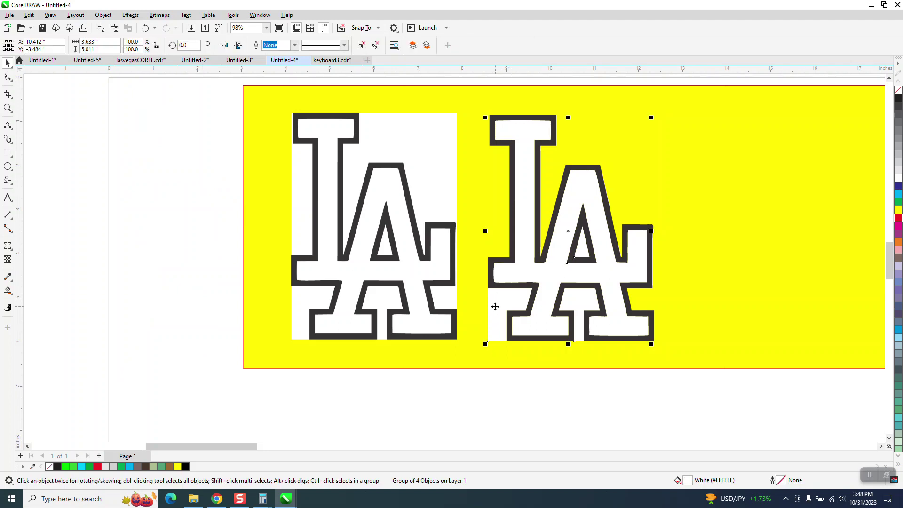
pyautogui.press('Delete')
pyautogui.scroll(-2, 485, 297)
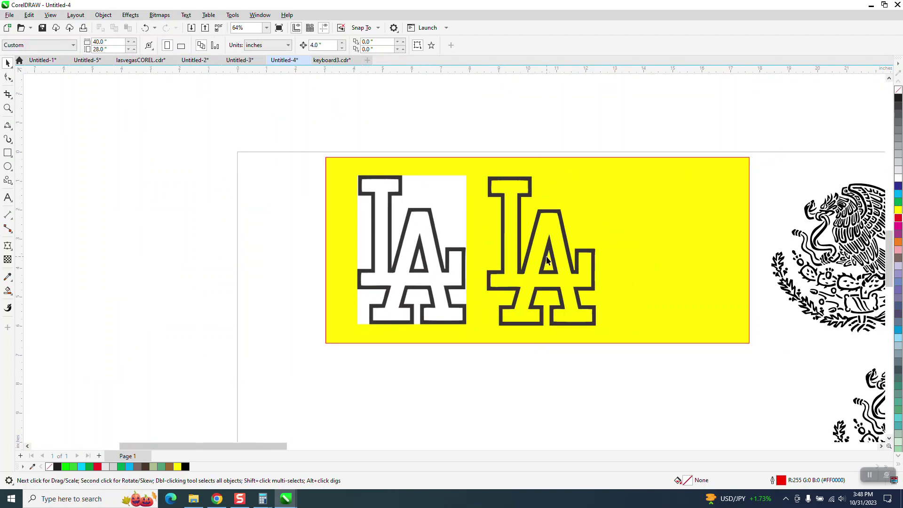
pyautogui.moveTo(551, 256); pyautogui.dragTo(629, 258)
# Move the LA bitmap, yellow rectangle and lower eagle off the page
pyautogui.scroll(-2, 524, 255)
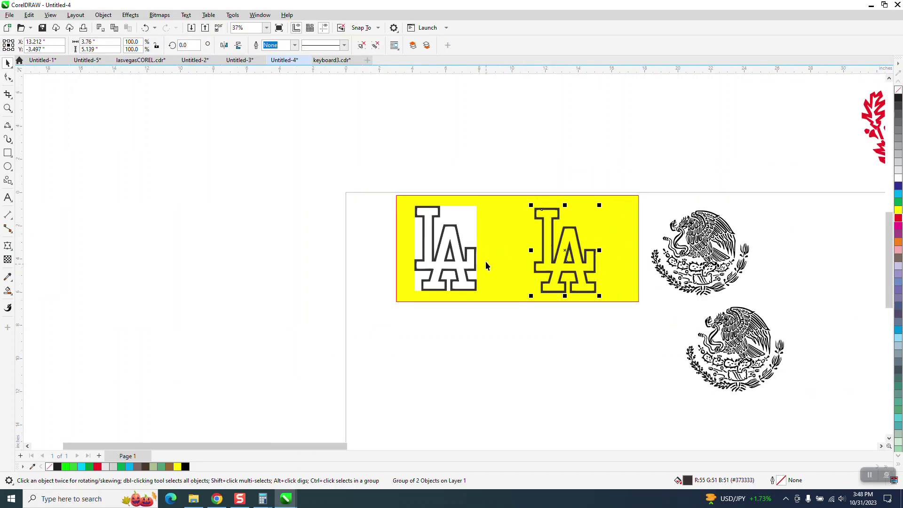
pyautogui.moveTo(425, 224); pyautogui.dragTo(215, 223)
pyautogui.moveTo(517, 226); pyautogui.dragTo(138, 320)
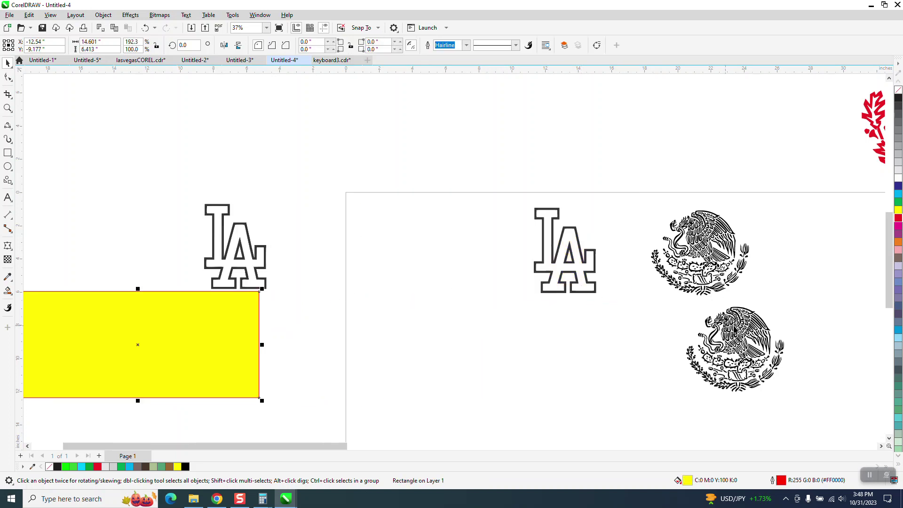
pyautogui.moveTo(734, 329); pyautogui.dragTo(123, 174)
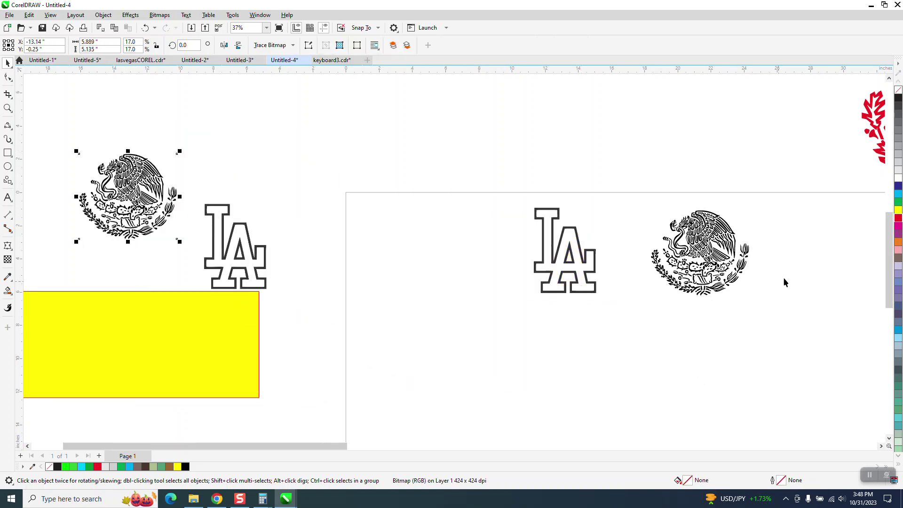
# Color the eagle group on the page red
pyautogui.press('Escape')
pyautogui.click(710, 250)
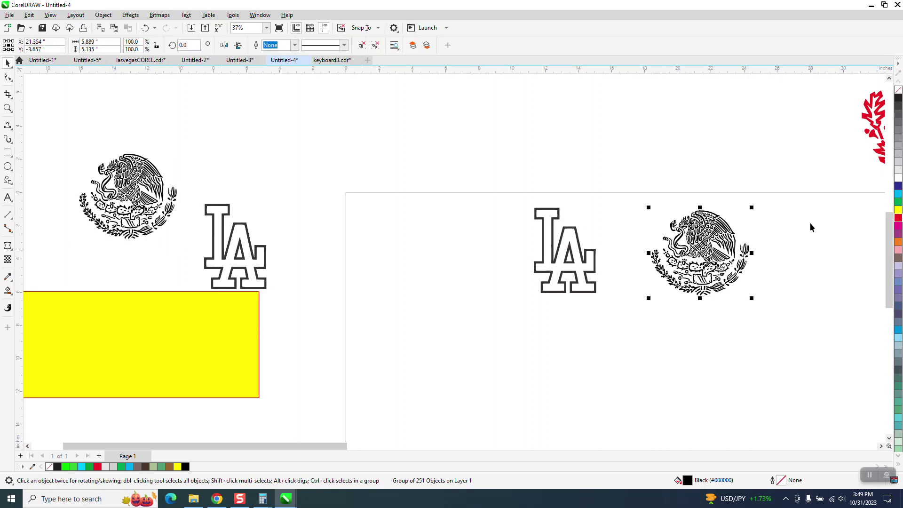
pyautogui.click(897, 218)
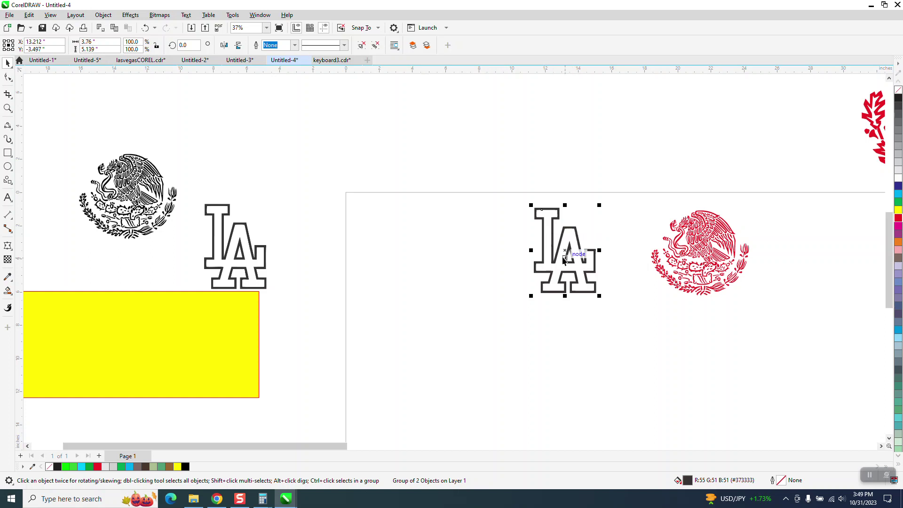
# Try no fill with a black hairline on the LA, then undo both changes
pyautogui.click(898, 89)
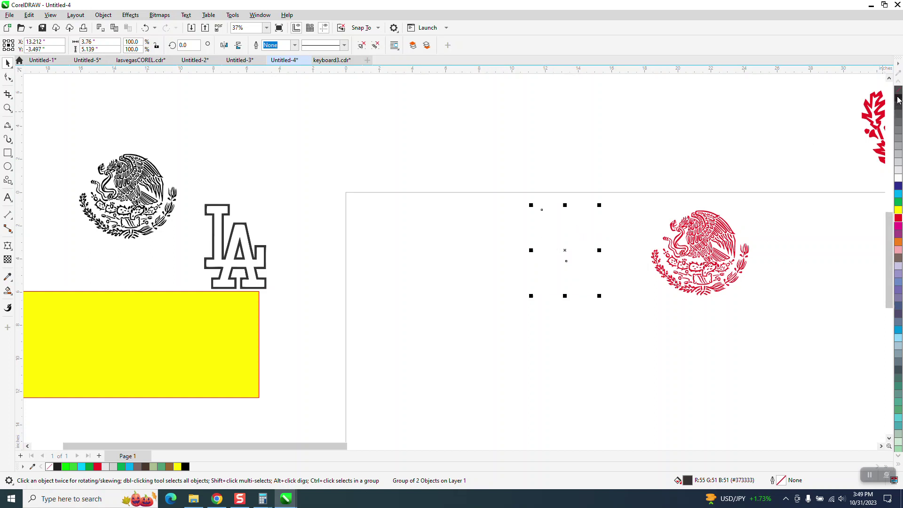
pyautogui.rightClick(898, 97)
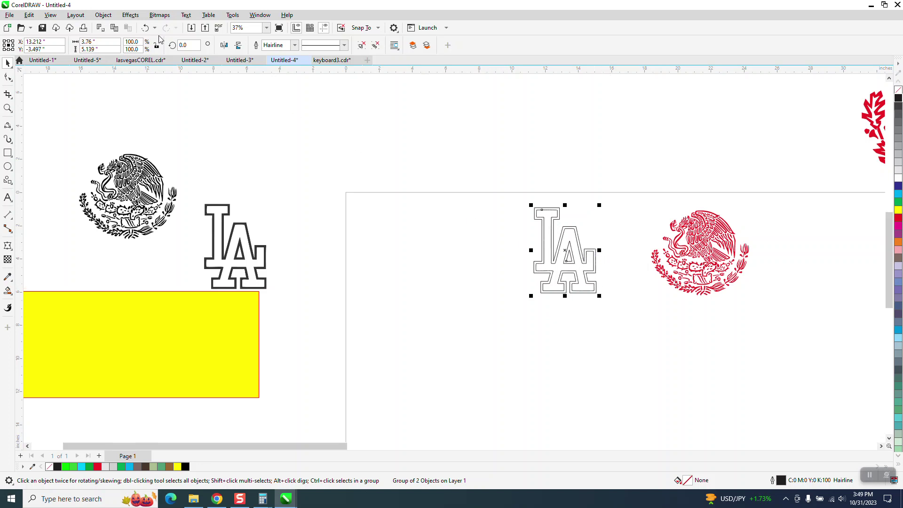
pyautogui.click(145, 28)
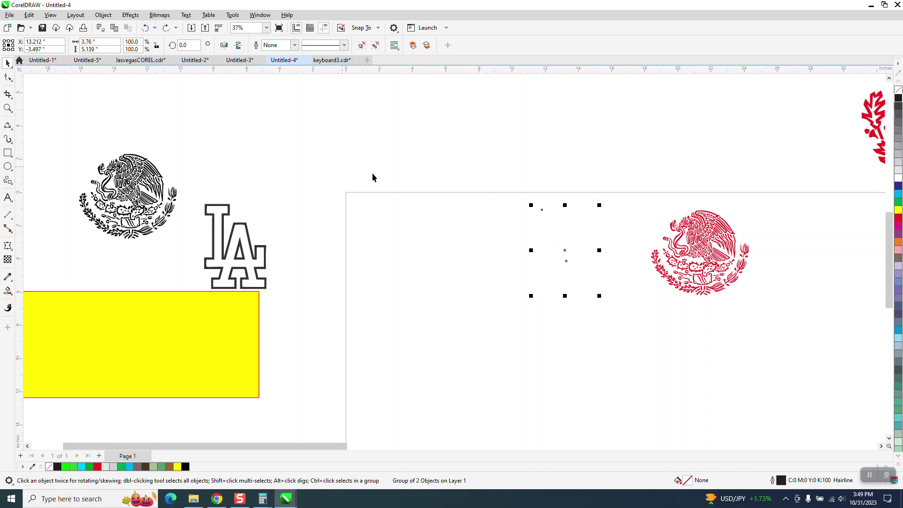
pyautogui.click(145, 28)
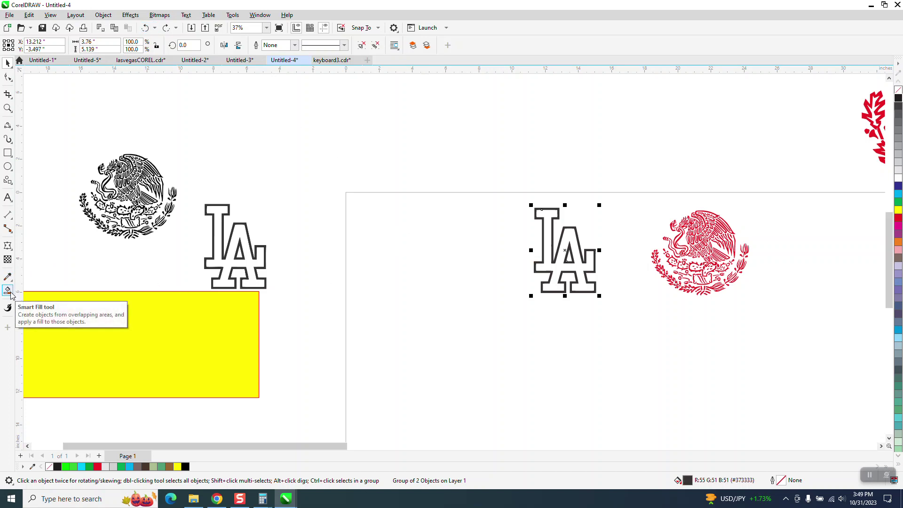
# Frame the LA with a rectangle, Smart Fill the surround black, and move it left
pyautogui.click(7, 153)
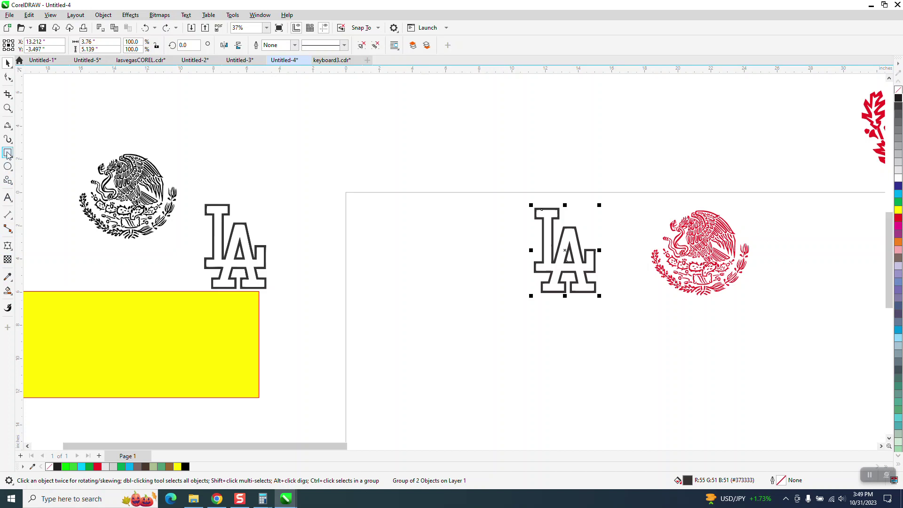
pyautogui.moveTo(506, 186)
pyautogui.mouseDown()
pyautogui.moveTo(645, 311)
pyautogui.moveTo(635, 322)
pyautogui.mouseUp()
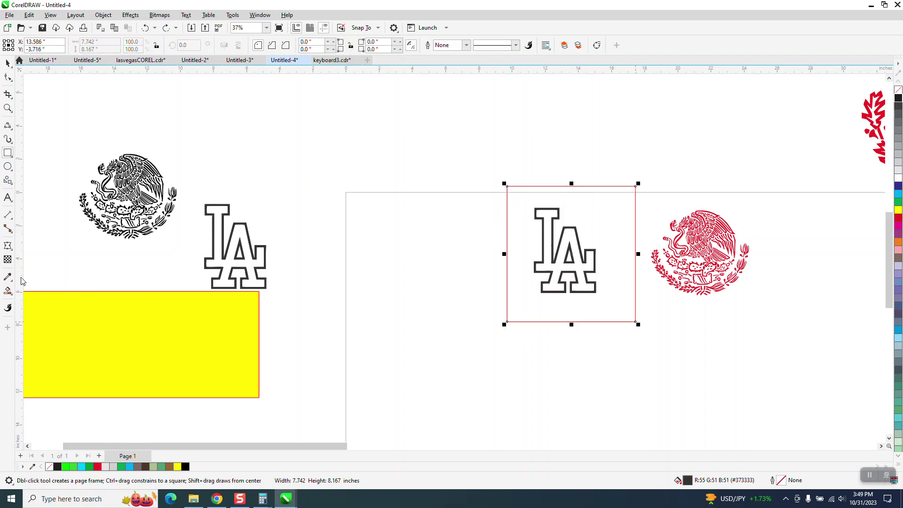
pyautogui.click(10, 292)
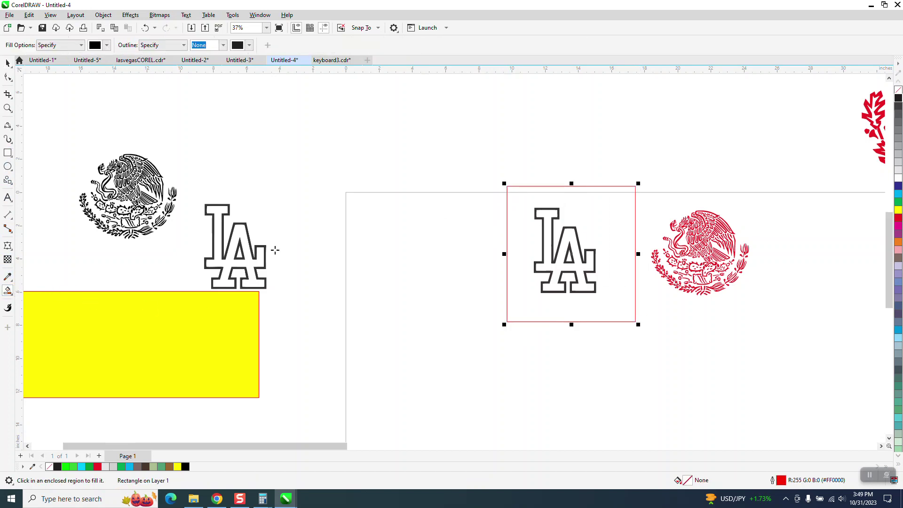
pyautogui.click(527, 255)
pyautogui.moveTo(536, 252); pyautogui.dragTo(404, 254)
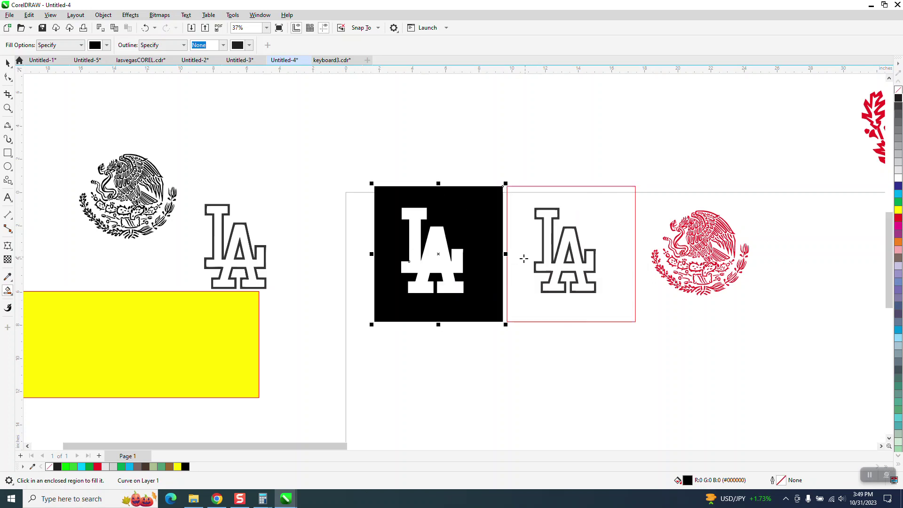
# Smart Fill the LA letters as a new shape below, with no fill and black outline
pyautogui.click(449, 261)
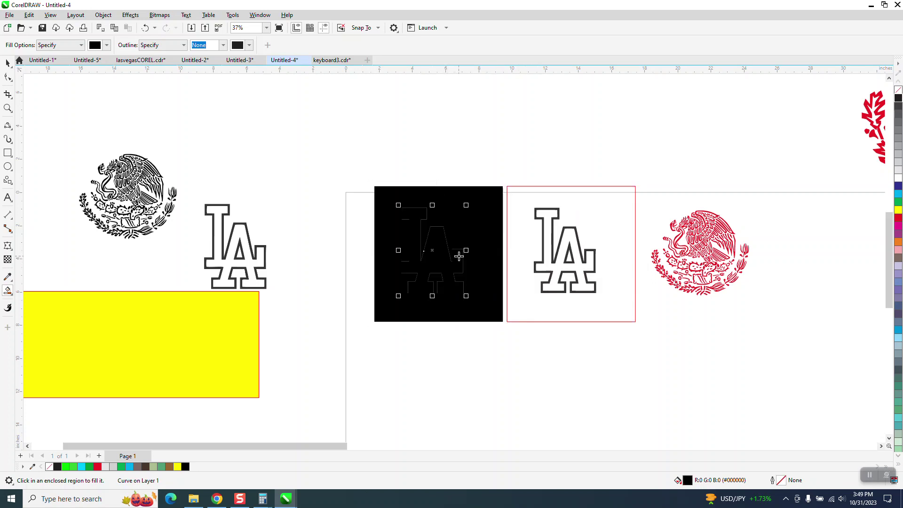
pyautogui.press('Down')
pyautogui.press('Right')
pyautogui.press('Right')
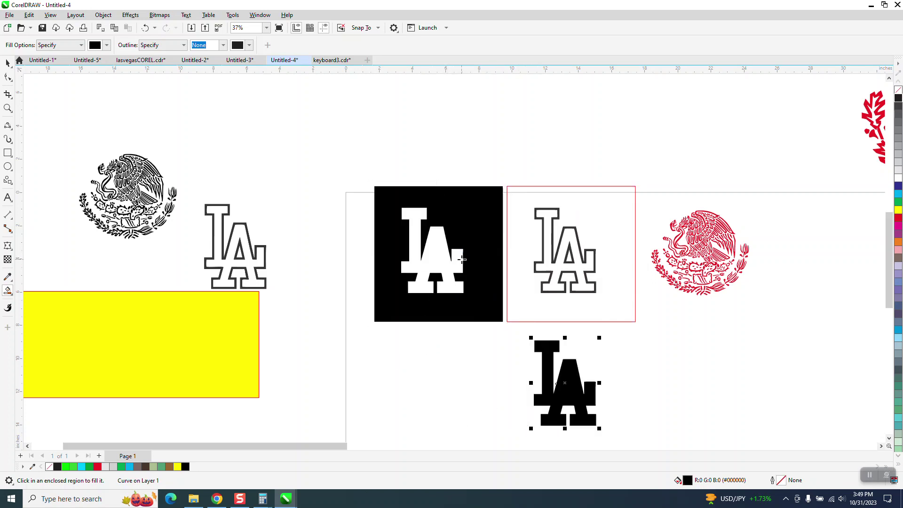
pyautogui.click(897, 90)
pyautogui.rightClick(897, 97)
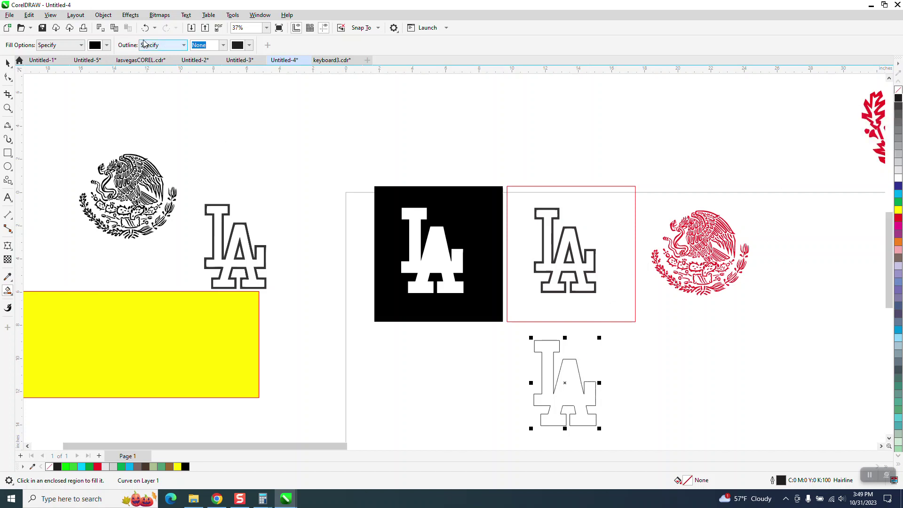
# Give the hollow LA a 1-step 0.1-inch outside contour and nudge it over the red eagle
pyautogui.click(136, 17)
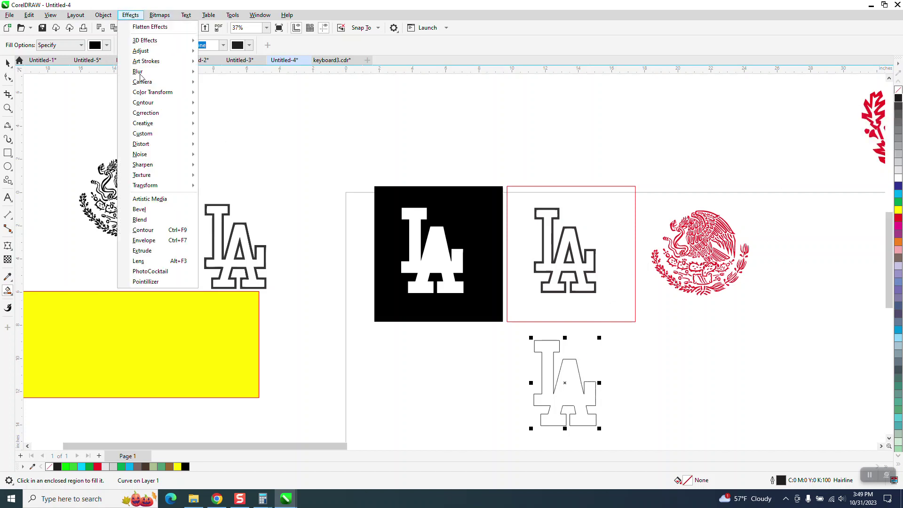
pyautogui.click(160, 228)
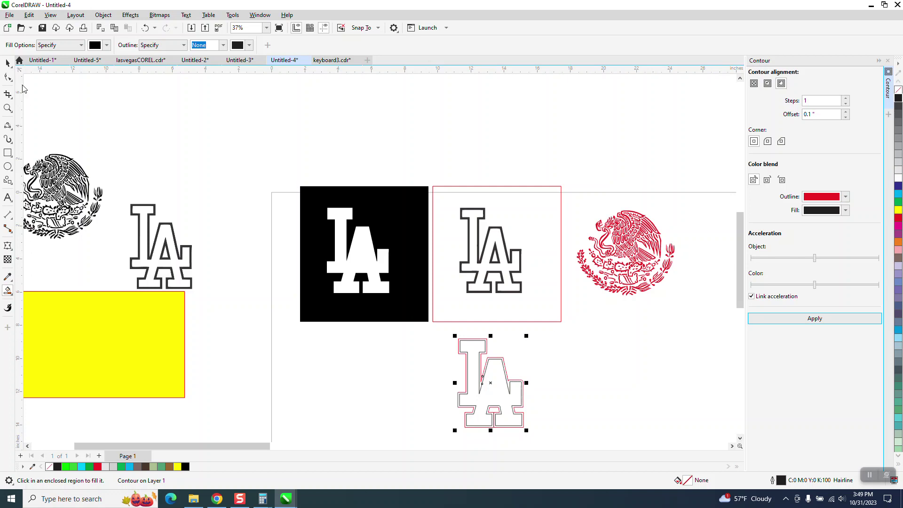
pyautogui.click(7, 63)
pyautogui.press('Up')
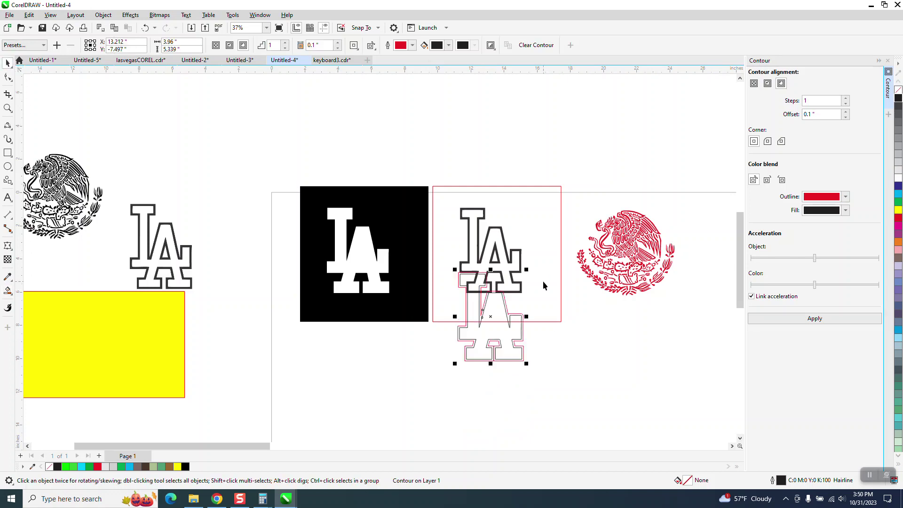
pyautogui.press('Up')
pyautogui.press('Down')
pyautogui.press('Down')
pyautogui.press('Right')
pyautogui.press('Right')
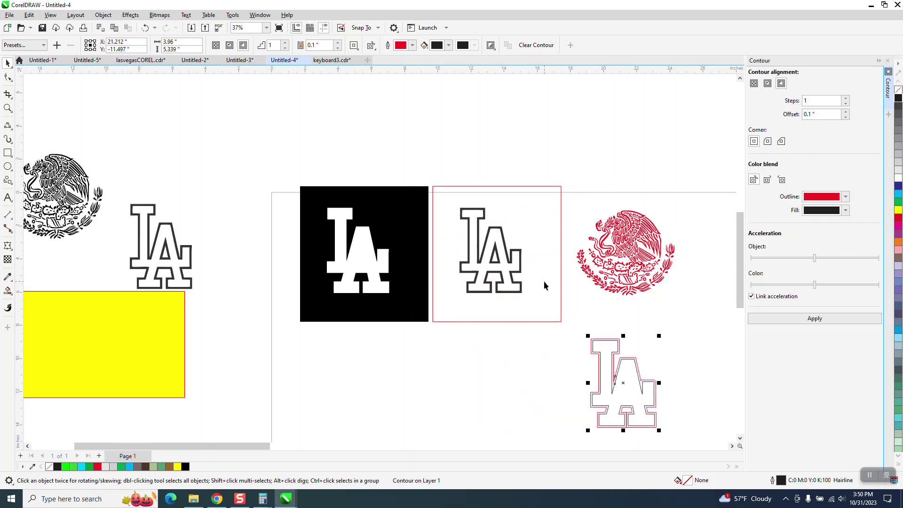
pyautogui.press('Up')
pyautogui.press('Up')
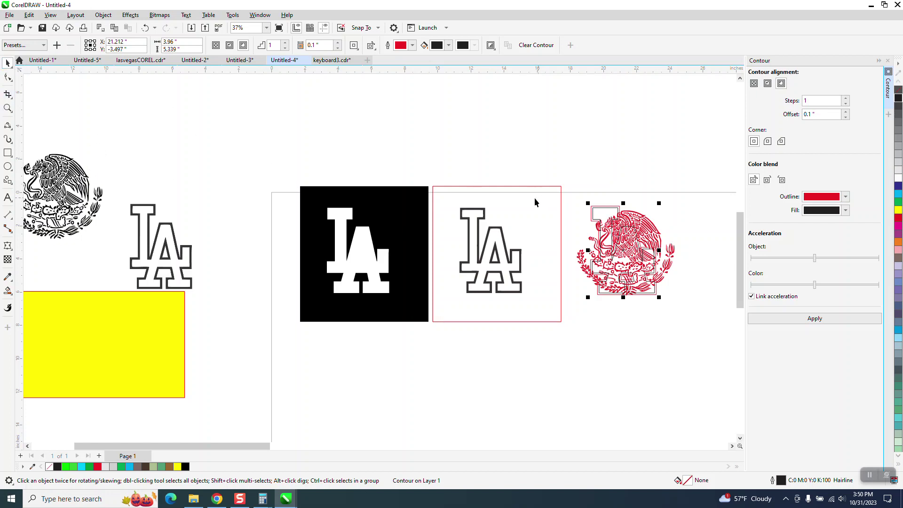
# Nudge the outlined LA onto the emblem and set it slightly lower
pyautogui.click(476, 214)
pyautogui.press('Right')
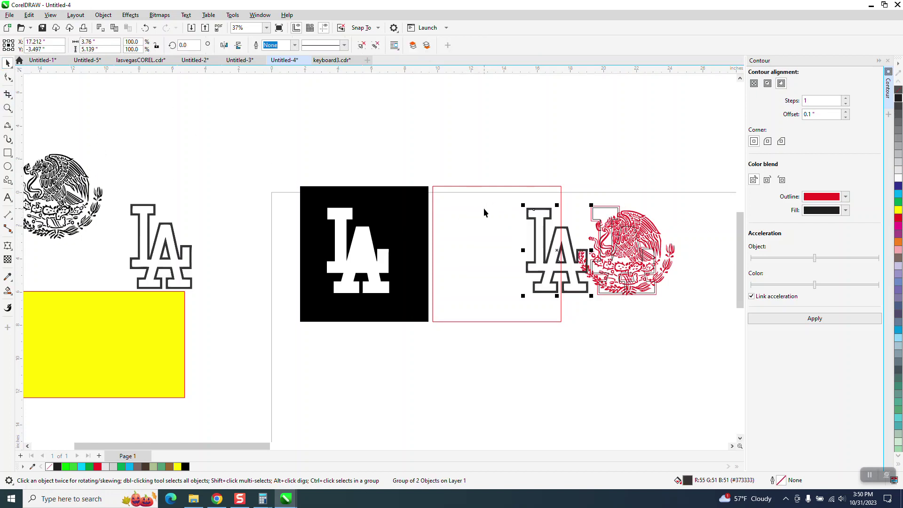
pyautogui.press('Right')
pyautogui.moveTo(586, 196); pyautogui.dragTo(632, 277)
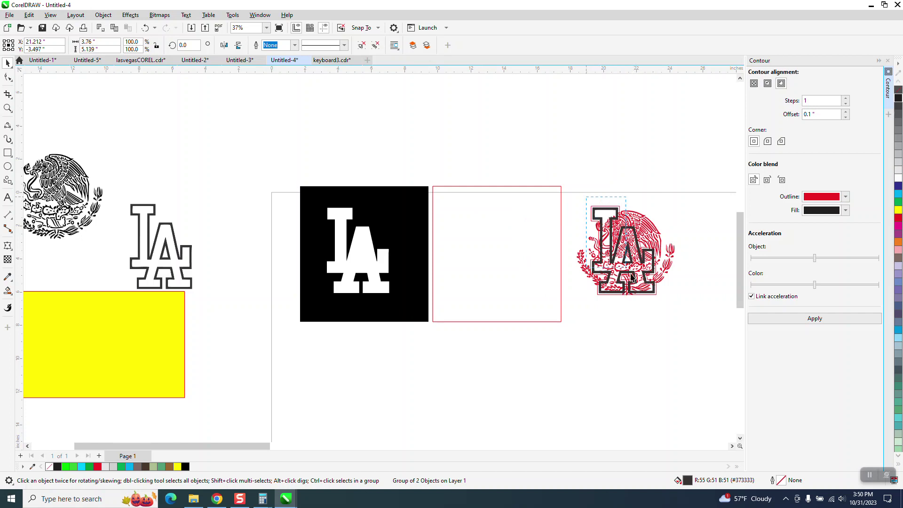
pyautogui.moveTo(669, 309); pyautogui.dragTo(669, 310)
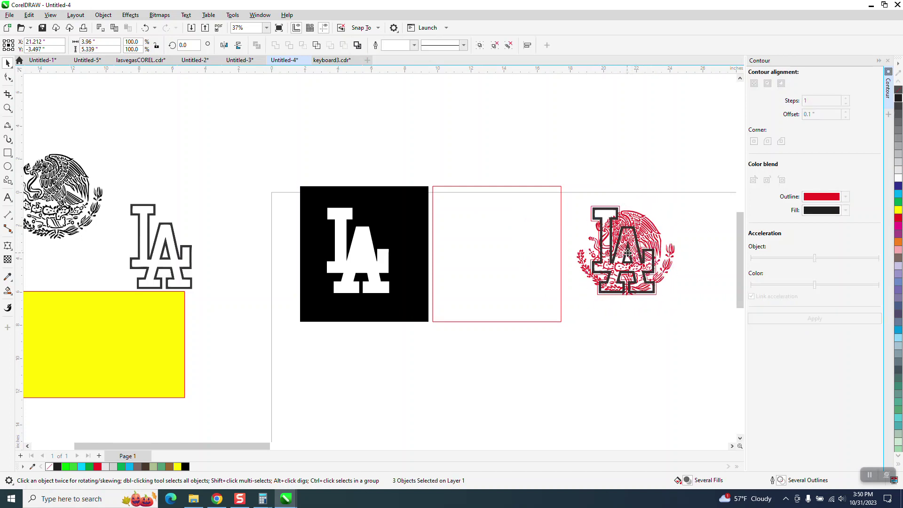
pyautogui.moveTo(633, 254); pyautogui.dragTo(633, 263)
# Move the LA contour into the red-framed square and the outlined LA below the emblem
pyautogui.click(637, 329)
pyautogui.click(605, 214)
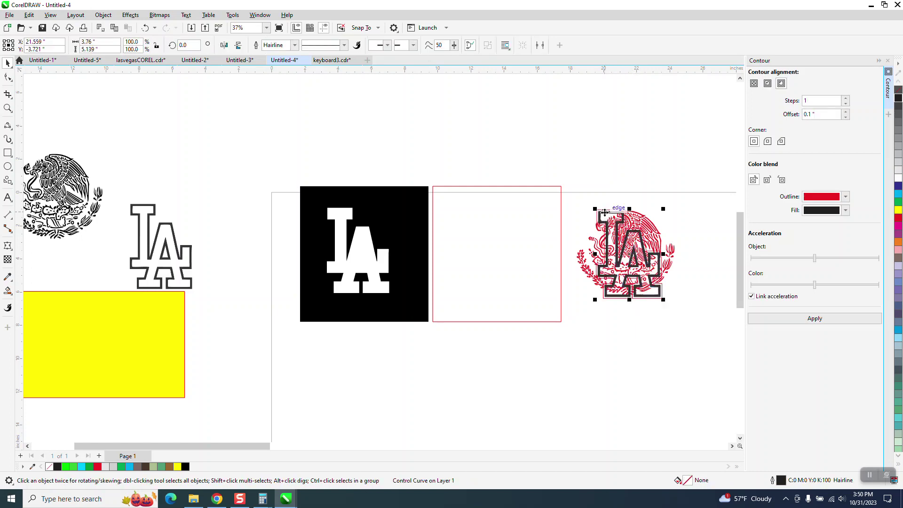
pyautogui.hotkey('ctrl', 'd')
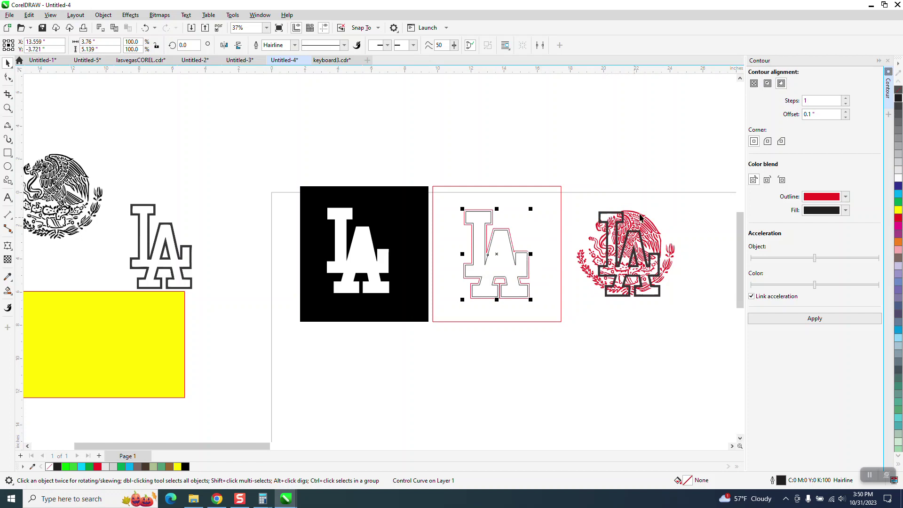
pyautogui.click(613, 214)
pyautogui.press('Down')
pyautogui.press('Down')
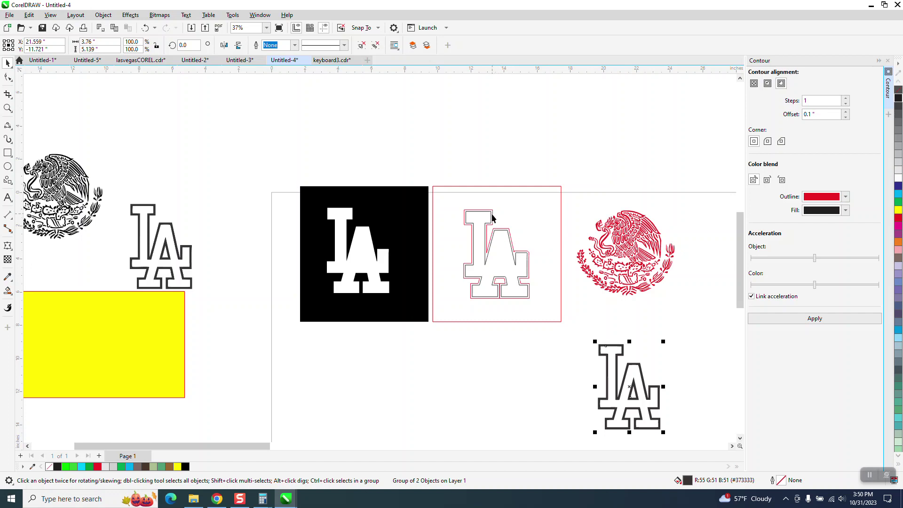
pyautogui.click(8, 291)
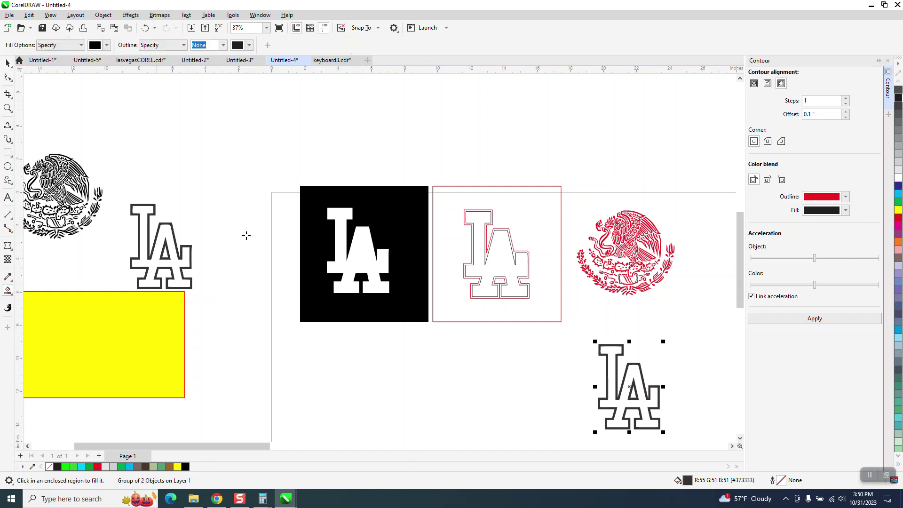
# Smart Fill an LA curve from the contour, place it on the eagle, and apply Back minus front
pyautogui.click(481, 211)
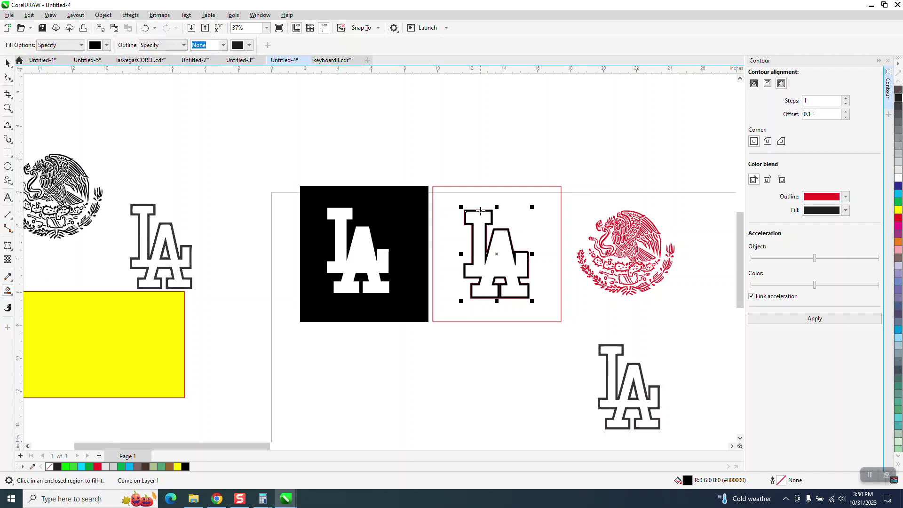
pyautogui.moveTo(489, 213); pyautogui.dragTo(622, 213)
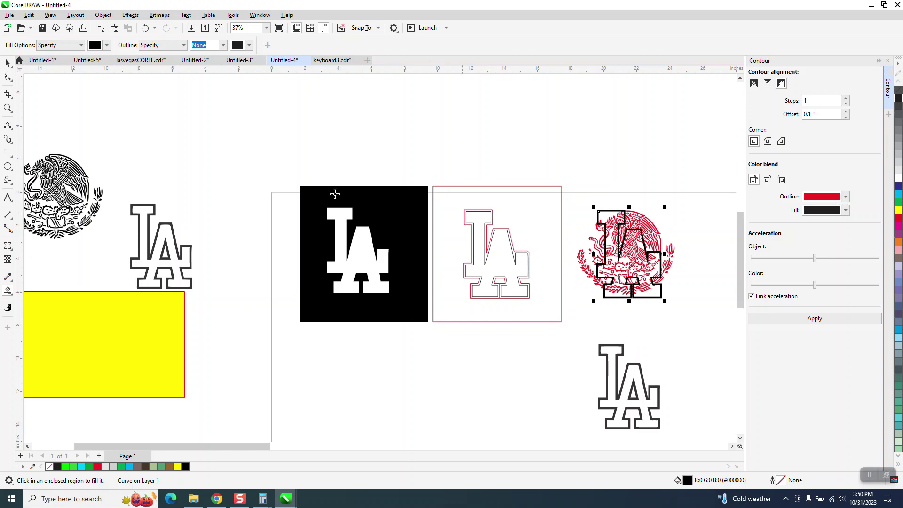
pyautogui.click(7, 107)
pyautogui.moveTo(577, 191); pyautogui.dragTo(693, 316)
pyautogui.click(7, 62)
pyautogui.scroll(-1, 342, 167)
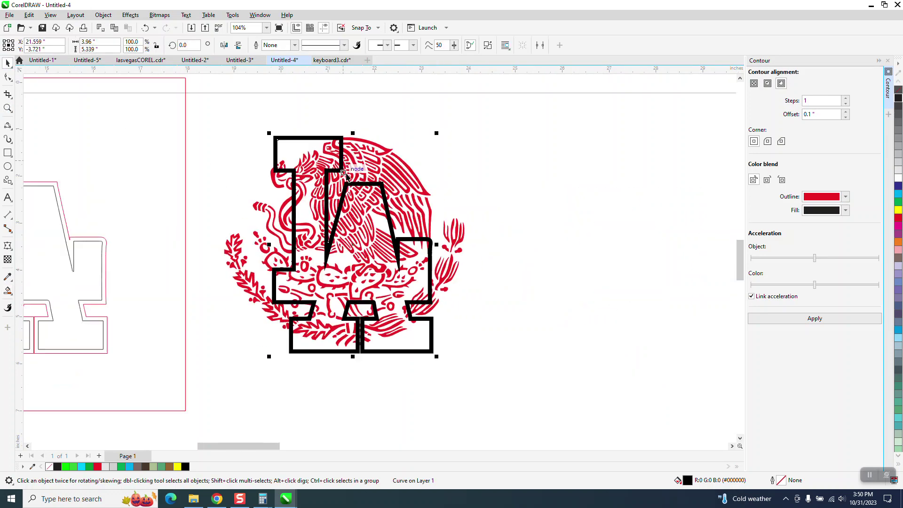
pyautogui.moveTo(230, 124); pyautogui.dragTo(508, 362)
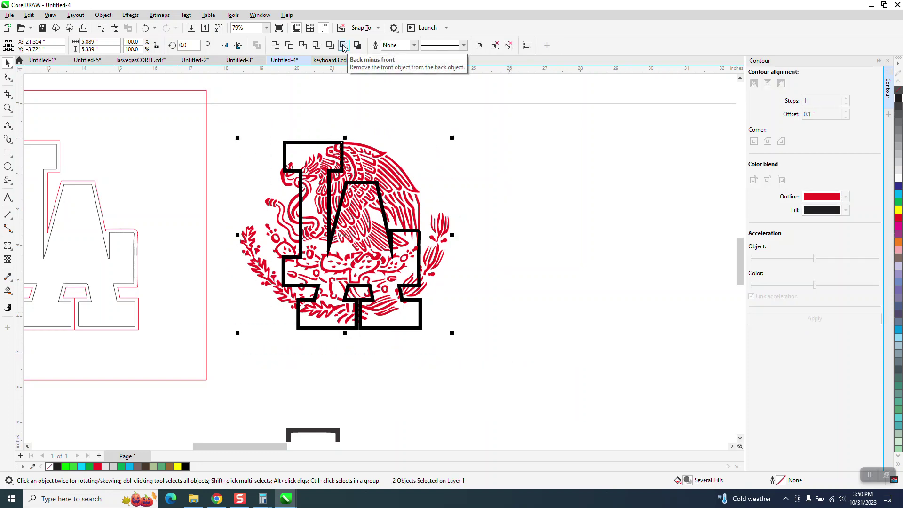
pyautogui.click(344, 46)
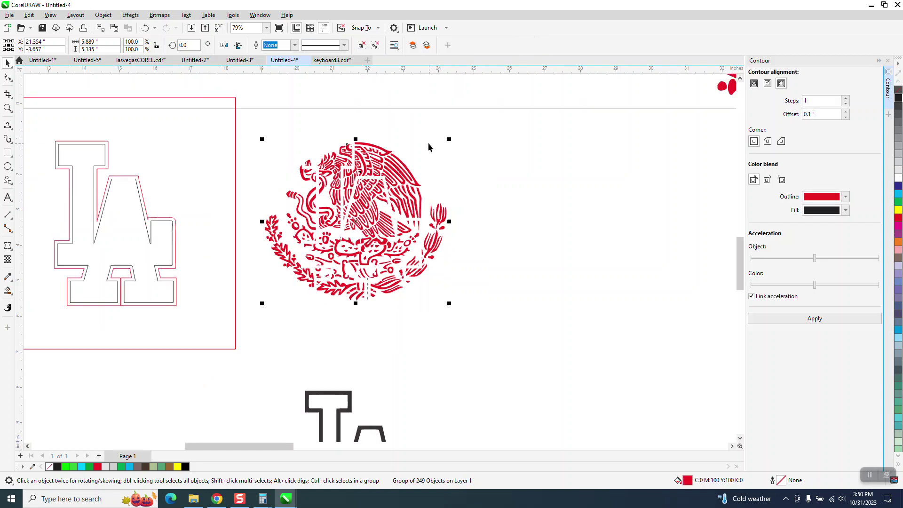
pyautogui.scroll(-2, 428, 147)
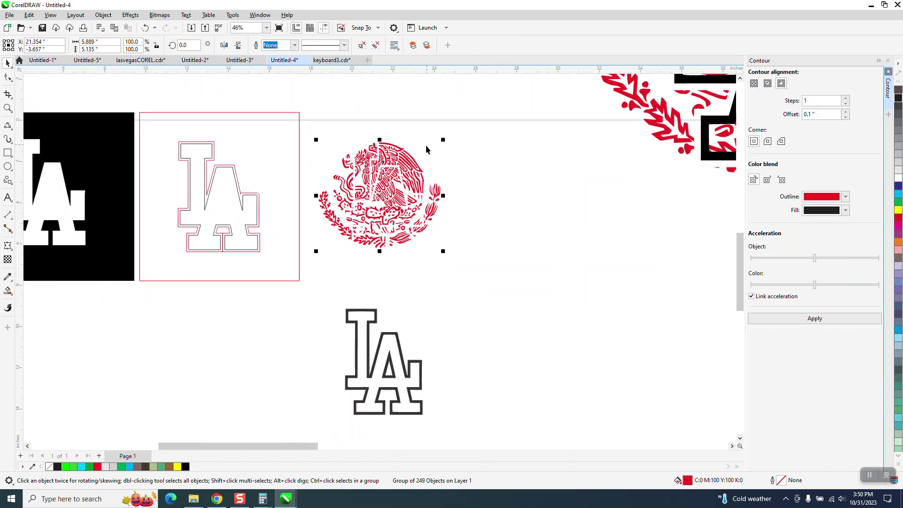
# Remove the lower LA logo's fill and give it a black outline
pyautogui.click(8, 293)
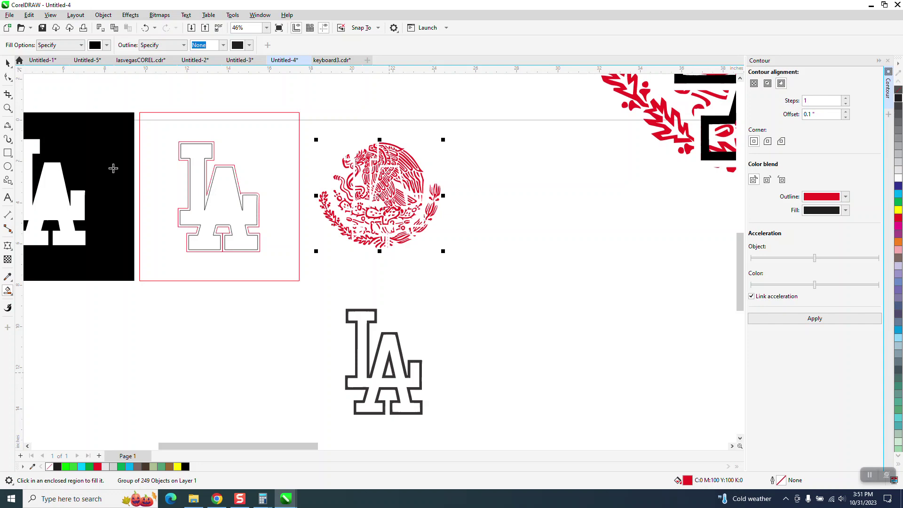
pyautogui.click(8, 63)
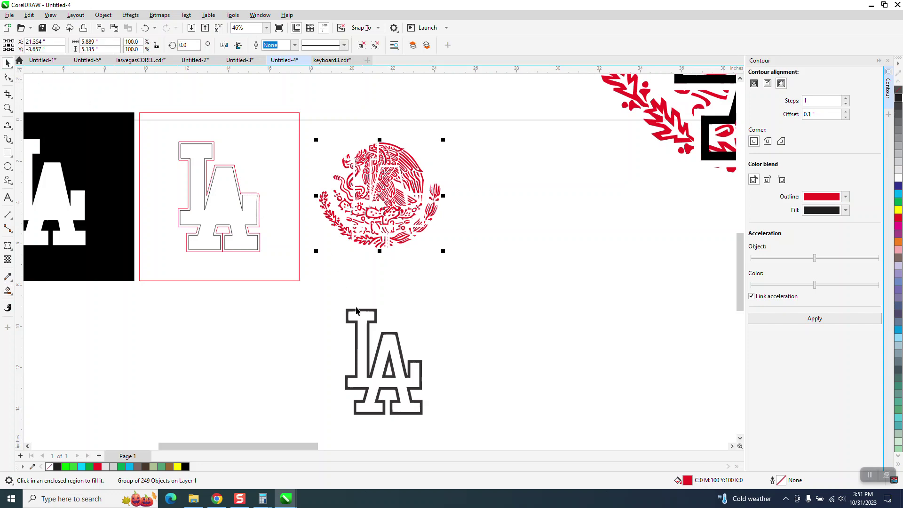
pyautogui.click(390, 363)
pyautogui.scroll(-1, 357, 309)
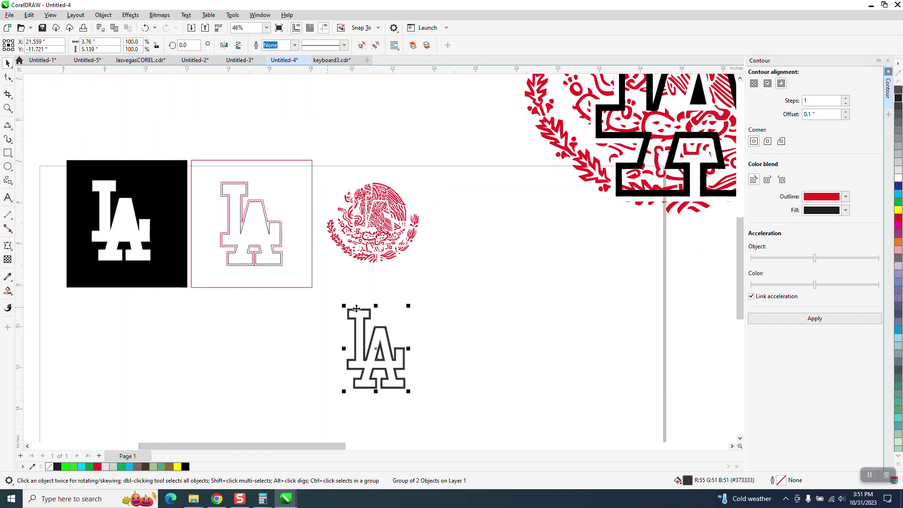
pyautogui.scroll(-1, 357, 308)
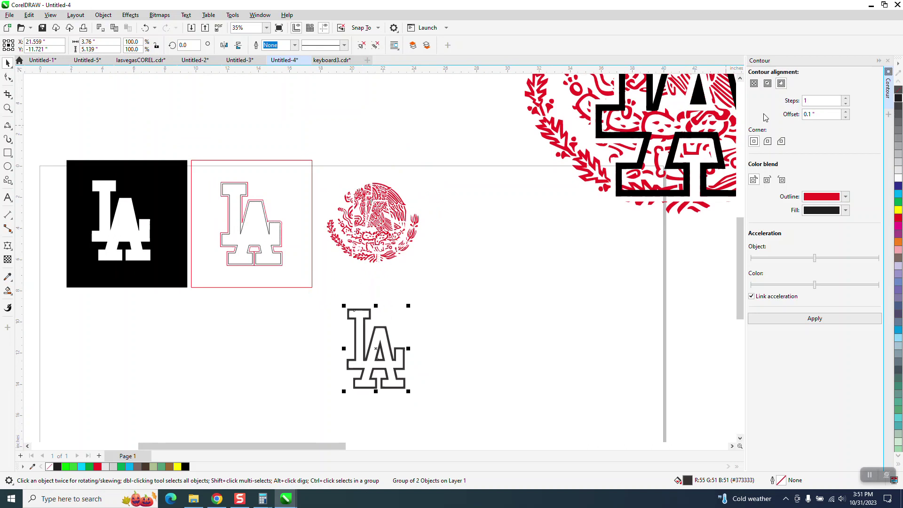
pyautogui.click(897, 89)
pyautogui.rightClick(898, 98)
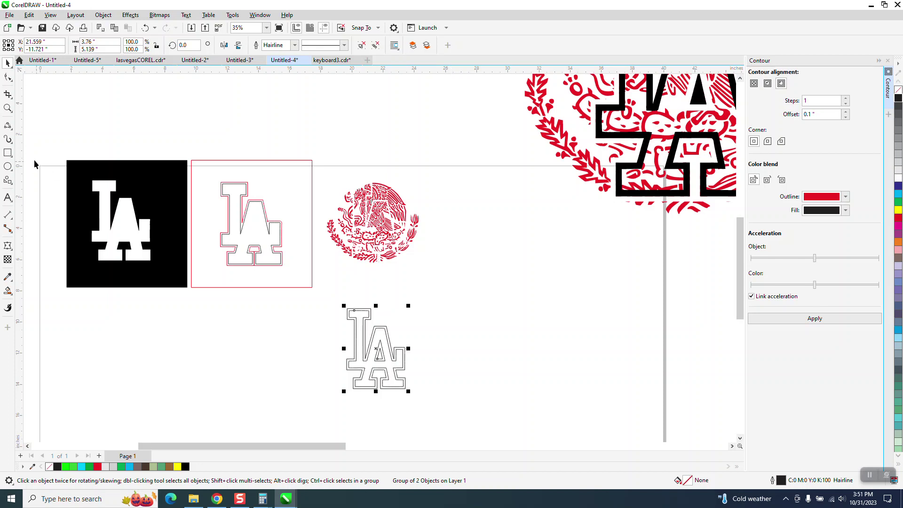
# Smart Fill the A's inner triangle, move it beside the eagle, with no fill and black outline
pyautogui.click(7, 290)
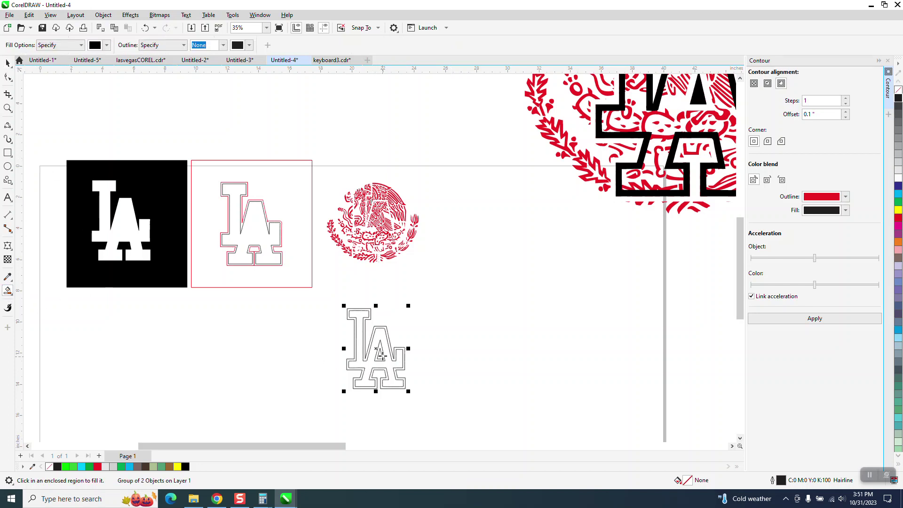
pyautogui.click(380, 347)
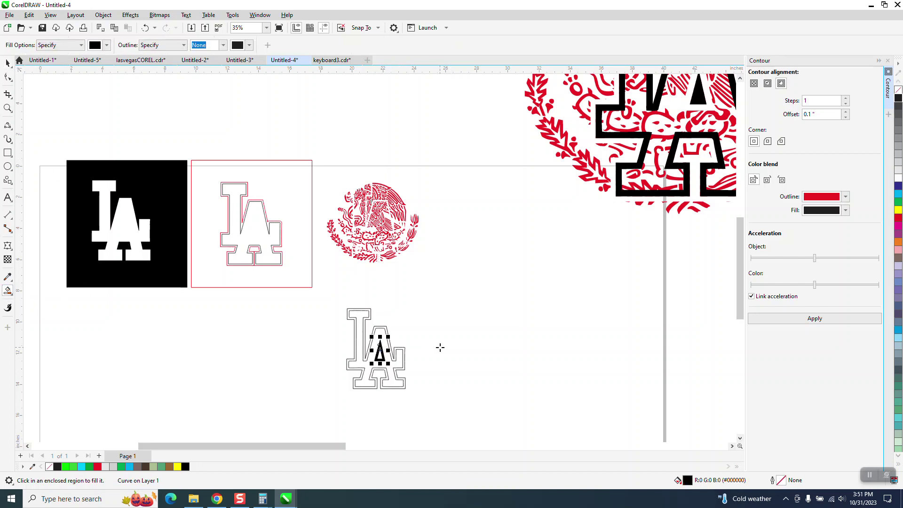
pyautogui.press('Up')
pyautogui.press('Up')
pyautogui.press('Up')
pyautogui.press('Up')
pyautogui.press('Up')
pyautogui.press('Up')
pyautogui.press('Up')
pyautogui.press('Up')
pyautogui.press('Up')
pyautogui.press('Up')
pyautogui.press('Up')
pyautogui.press('Up')
pyautogui.press('Up')
pyautogui.press('Up')
pyautogui.press('Up')
pyautogui.press('Up')
pyautogui.press('Up')
pyautogui.press('Up')
pyautogui.press('Up')
pyautogui.press('Up')
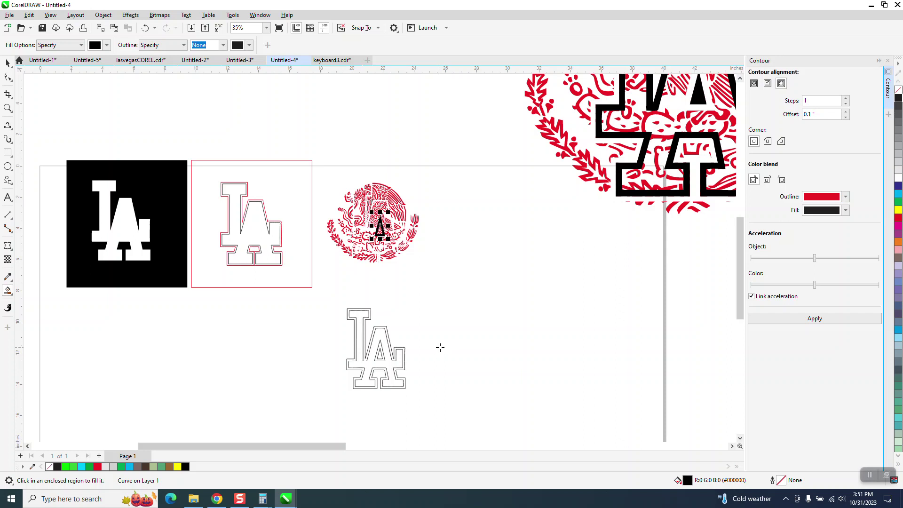
pyautogui.press('Right')
pyautogui.press('Right')
pyautogui.press('Right')
pyautogui.press('Right')
pyautogui.press('Right')
pyautogui.press('Right')
pyautogui.press('Right')
pyautogui.press('Right')
pyautogui.press('Right')
pyautogui.press('Right')
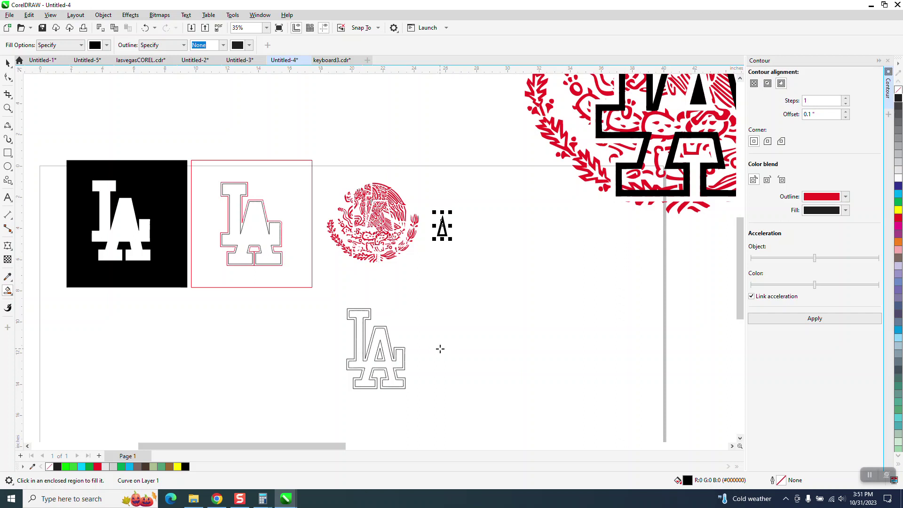
pyautogui.click(897, 90)
pyautogui.rightClick(897, 98)
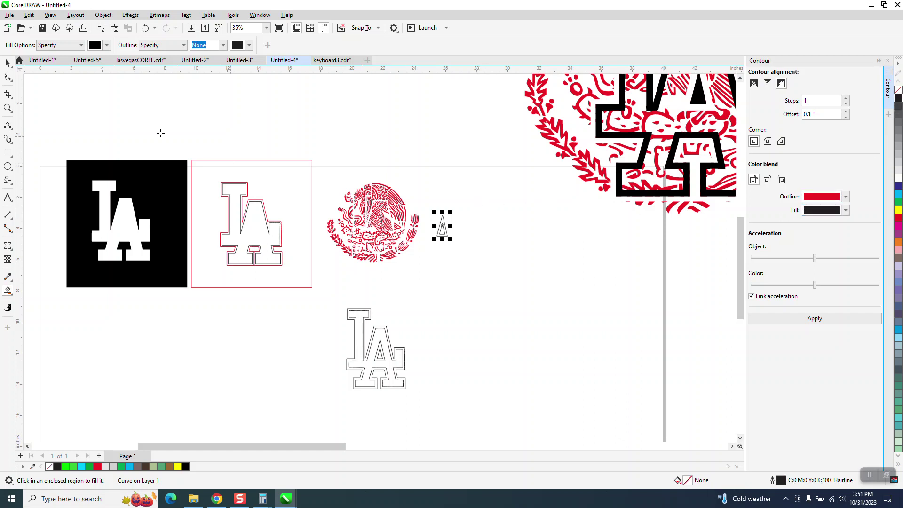
# Zoom in on the triangle, try a contour and undo it, then zoom onto the apex
pyautogui.click(8, 108)
pyautogui.moveTo(428, 210); pyautogui.dragTo(560, 278)
pyautogui.click(8, 63)
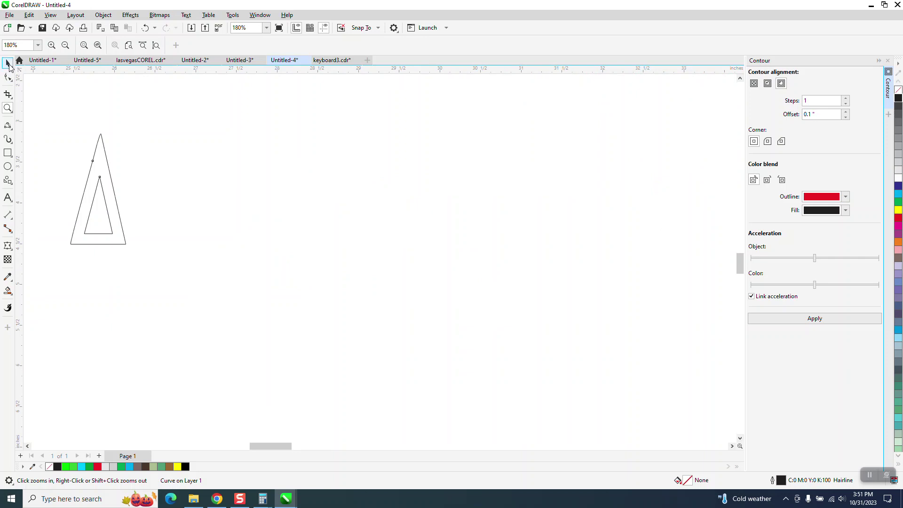
pyautogui.scroll(-2, 654, 236)
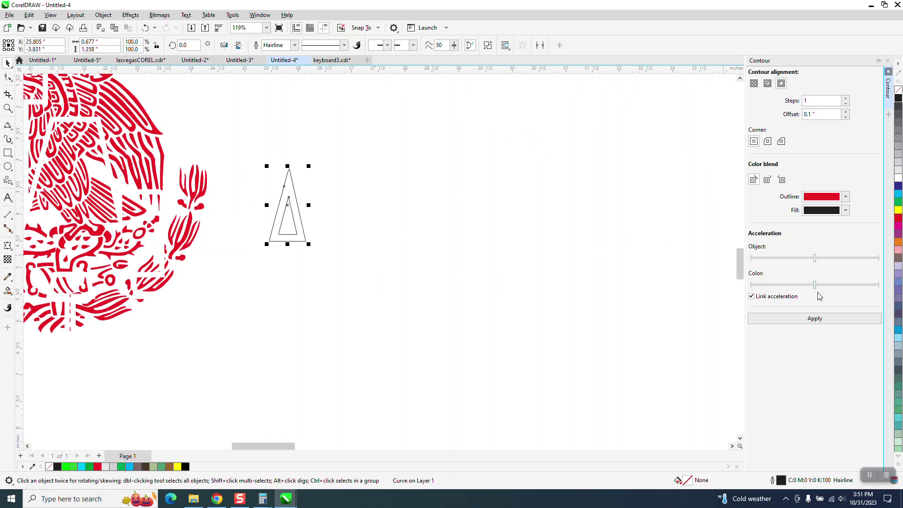
pyautogui.click(823, 323)
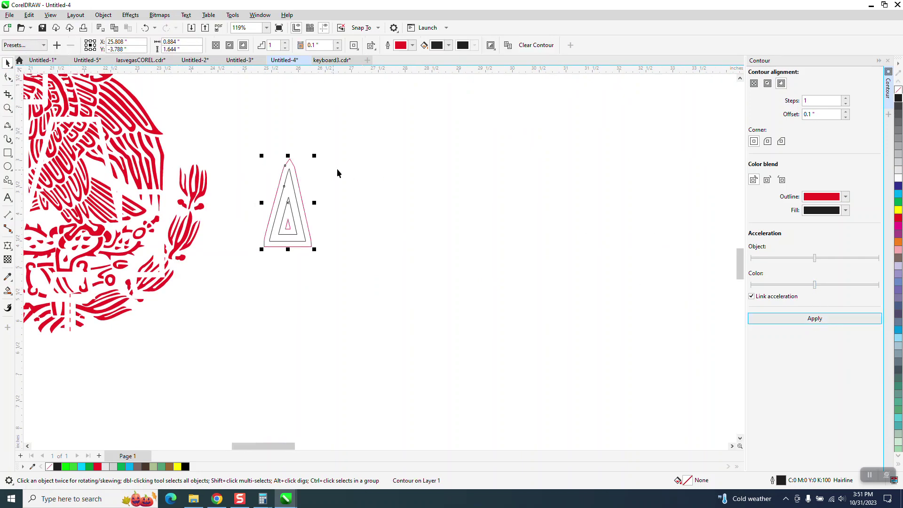
pyautogui.click(145, 28)
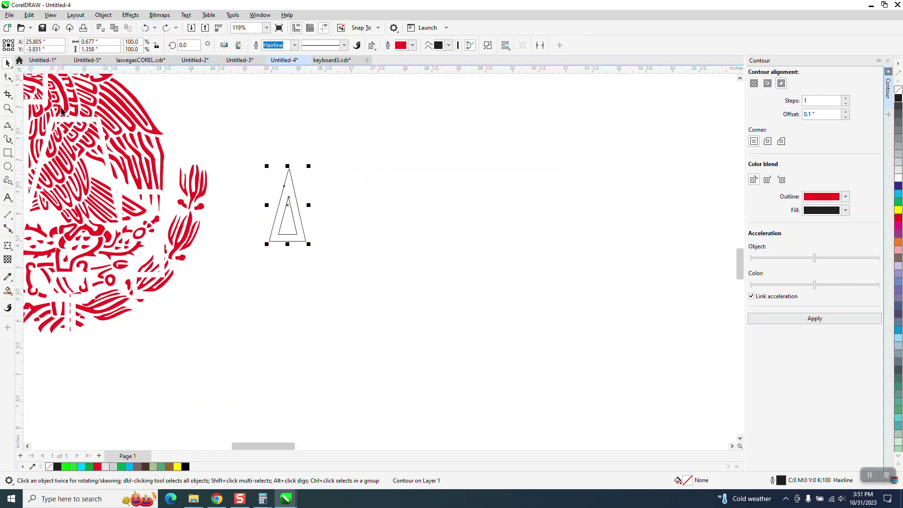
pyautogui.click(8, 107)
pyautogui.moveTo(247, 149); pyautogui.dragTo(337, 208)
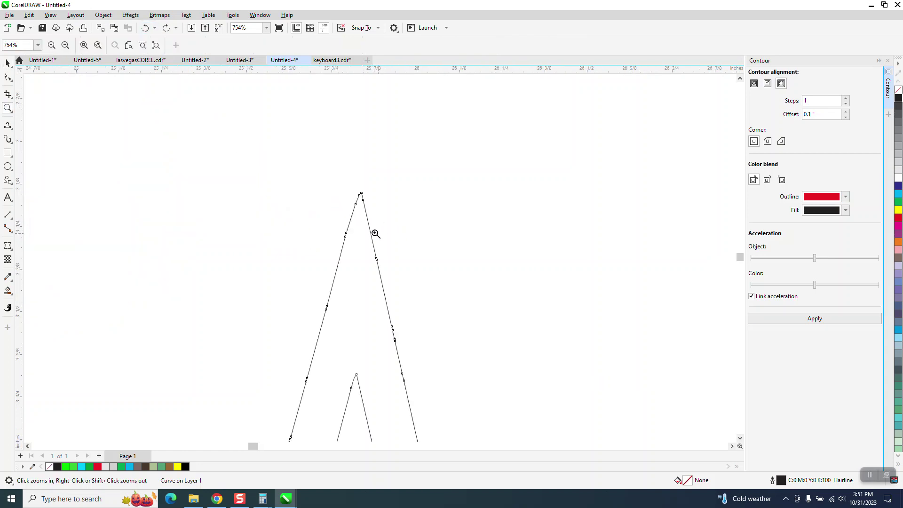
# Delete the extra nodes clustered around the triangle's apex
pyautogui.click(7, 77)
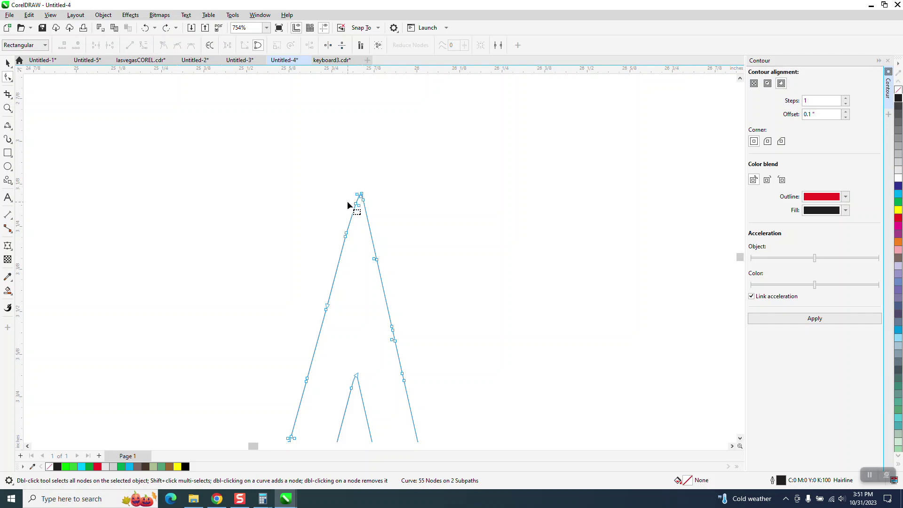
pyautogui.moveTo(402, 242); pyautogui.dragTo(400, 242)
pyautogui.press('Delete')
pyautogui.moveTo(352, 207); pyautogui.dragTo(365, 202)
pyautogui.press('Delete')
pyautogui.click(361, 193)
pyautogui.press('Delete')
# Convert the apex segment To Line and delete the leftover nodes along its sides
pyautogui.click(359, 196)
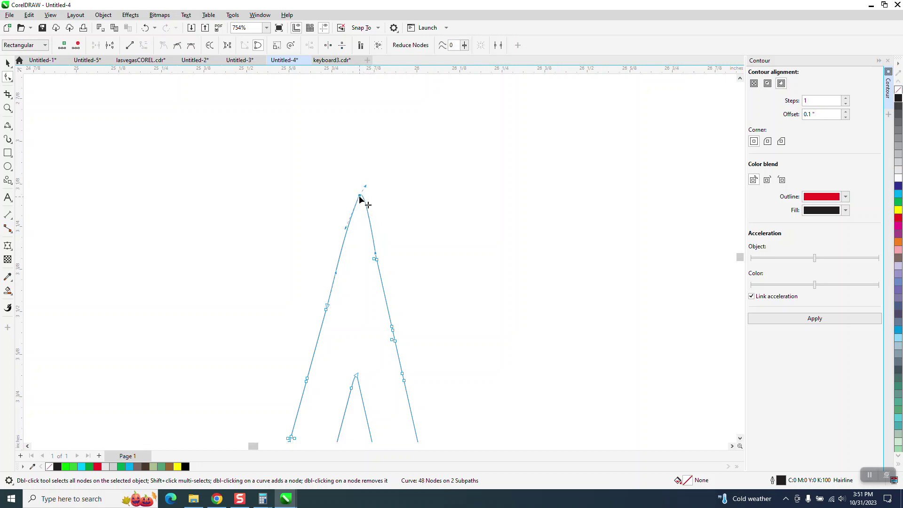
pyautogui.rightClick(360, 197)
pyautogui.click(390, 249)
pyautogui.moveTo(441, 242); pyautogui.dragTo(314, 340)
pyautogui.press('Delete')
pyautogui.scroll(-2, 307, 242)
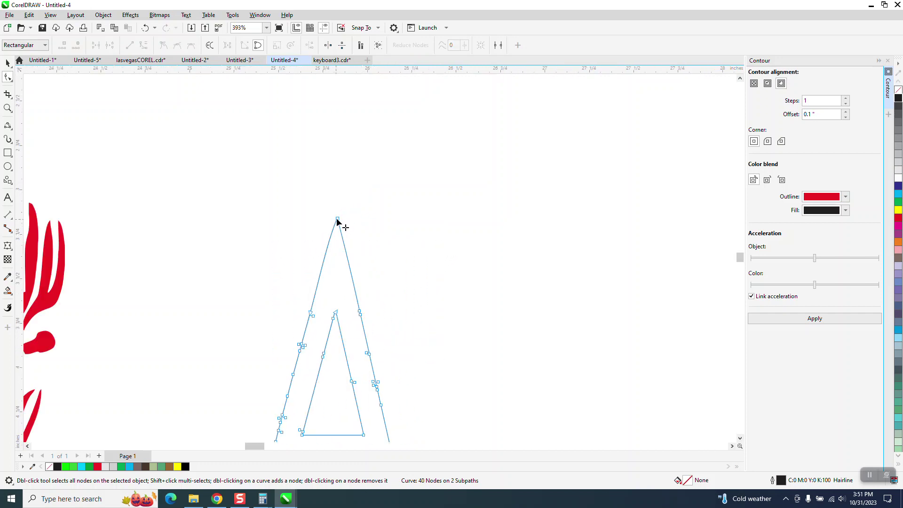
pyautogui.click(8, 64)
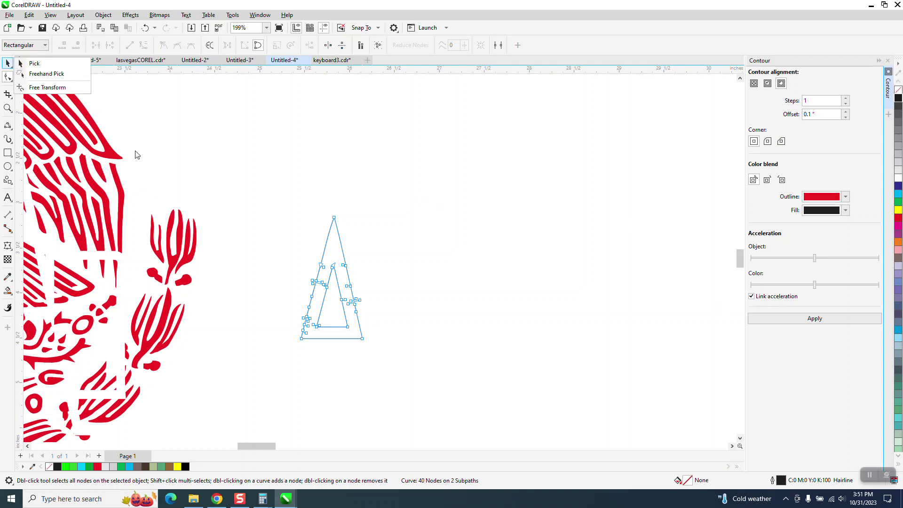
# Apply a contour to the triangle and break it apart into separate shapes
pyautogui.click(34, 63)
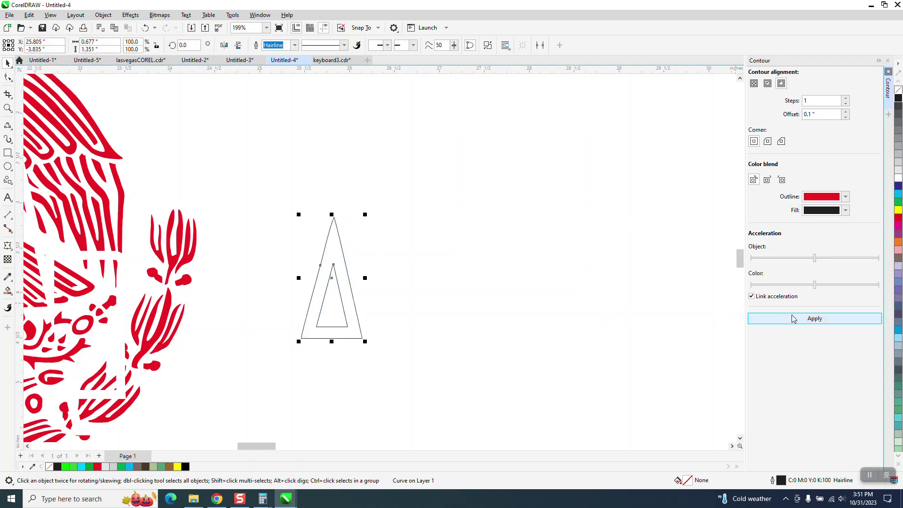
pyautogui.click(805, 322)
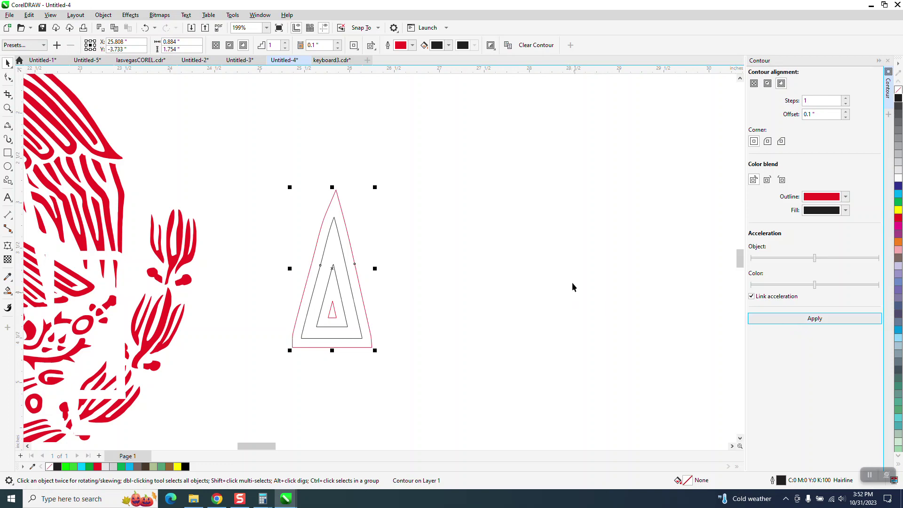
pyautogui.click(103, 15)
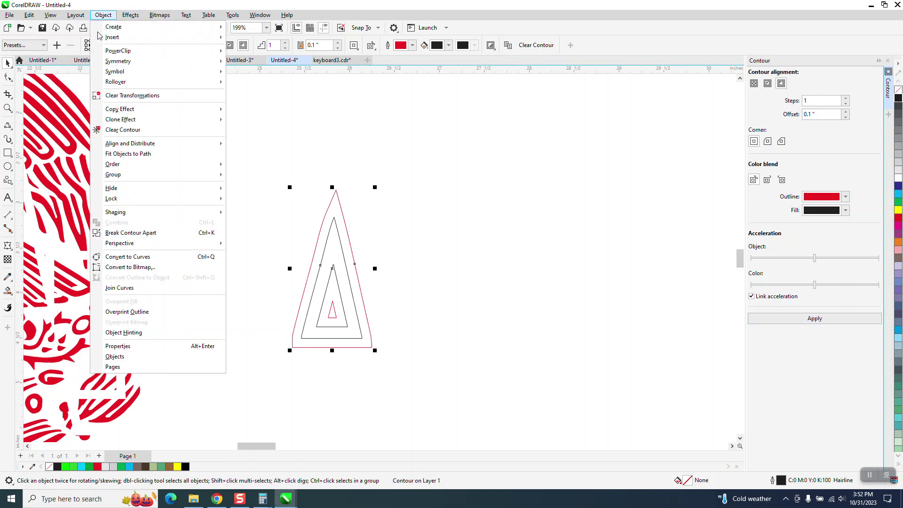
pyautogui.click(131, 232)
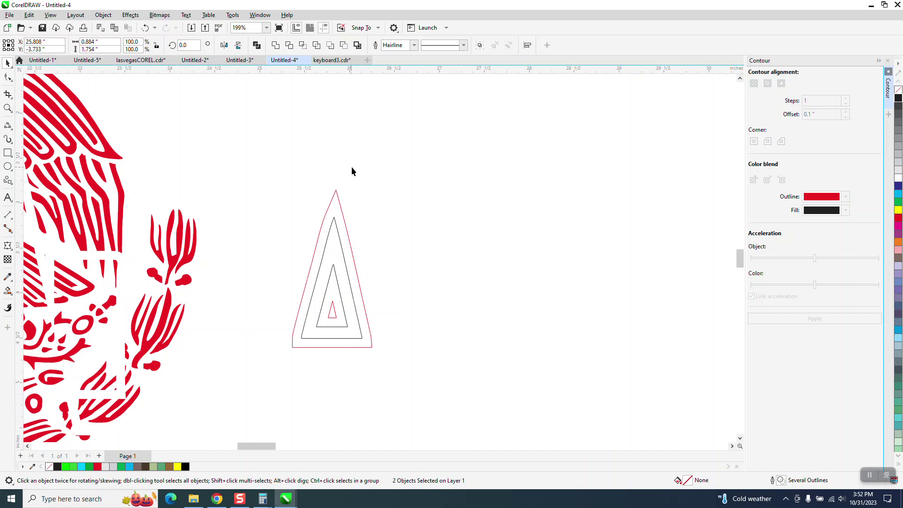
pyautogui.click(625, 273)
pyautogui.scroll(-3, 624, 272)
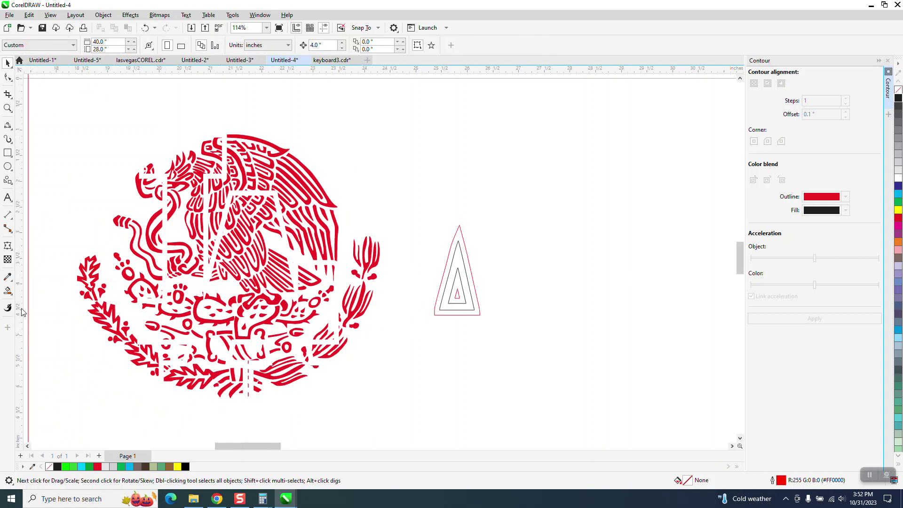
# Smart Fill the gap between the triangle outlines black, then select the red eagle emblem group
pyautogui.click(8, 291)
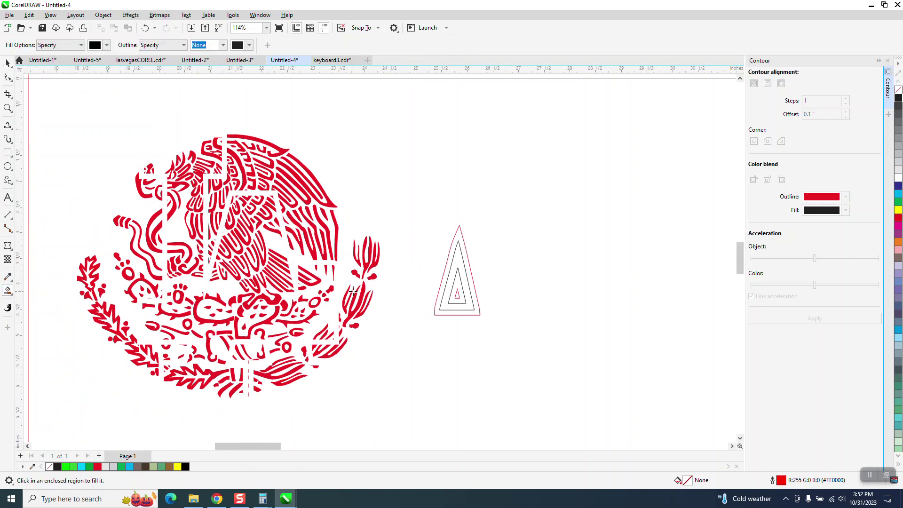
pyautogui.click(467, 266)
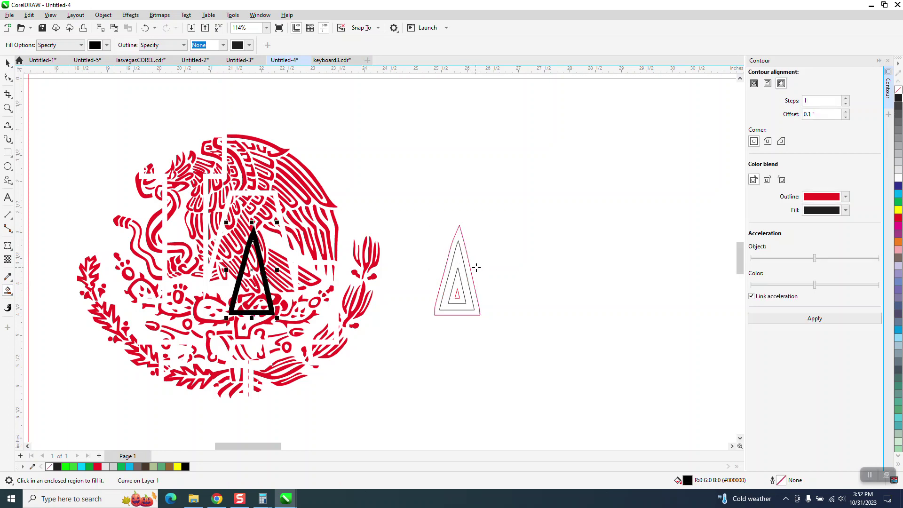
pyautogui.click(8, 62)
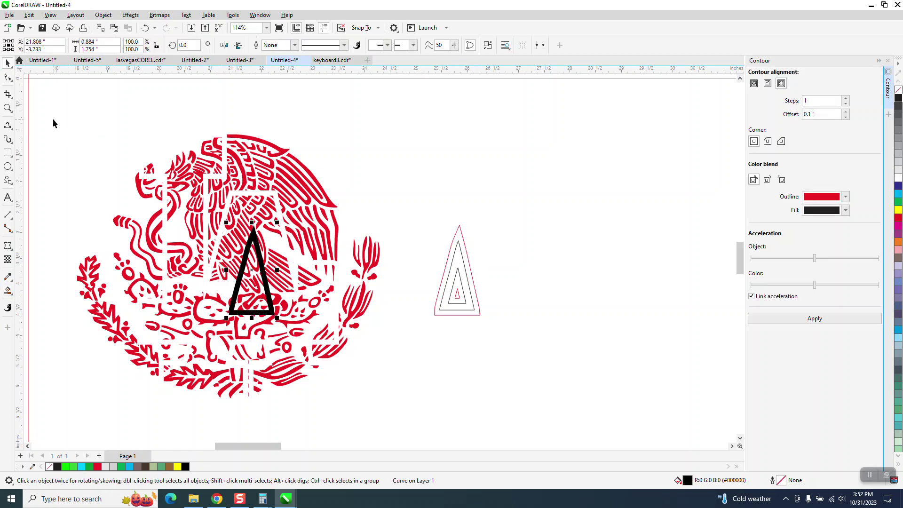
pyautogui.moveTo(45, 117); pyautogui.dragTo(427, 416)
pyautogui.click(363, 276)
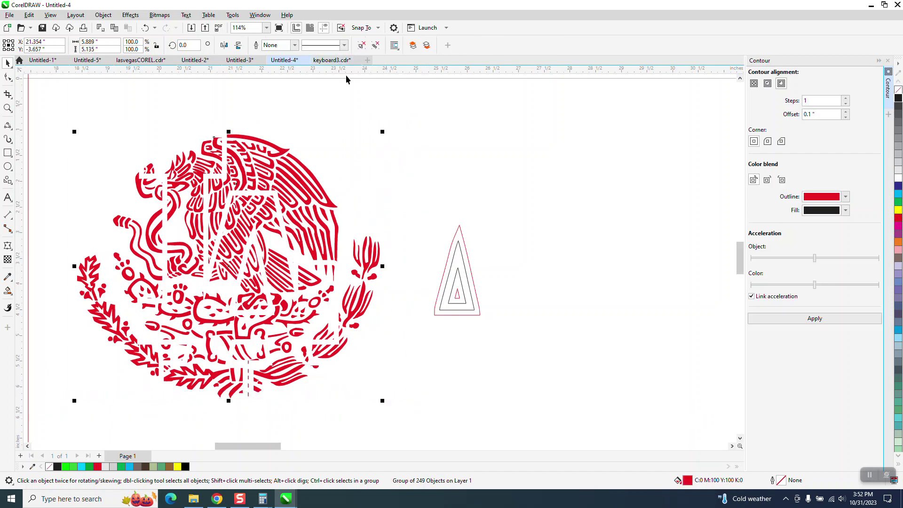
pyautogui.scroll(-3, 363, 276)
# Smart Fill the lower LA outline black, nudge it up onto the eagle emblem, and zoom to check
pyautogui.scroll(-1, 211, 295)
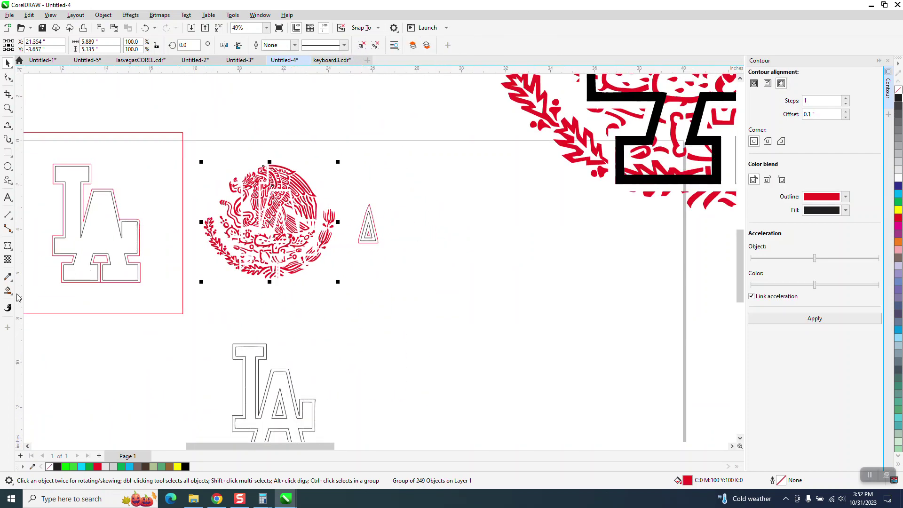
pyautogui.click(8, 291)
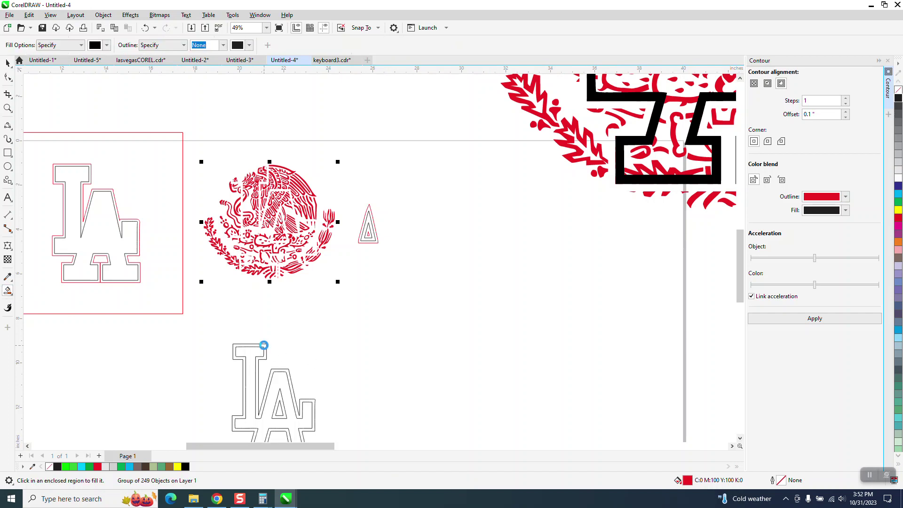
pyautogui.click(265, 346)
pyautogui.press('Up')
pyautogui.press('Up')
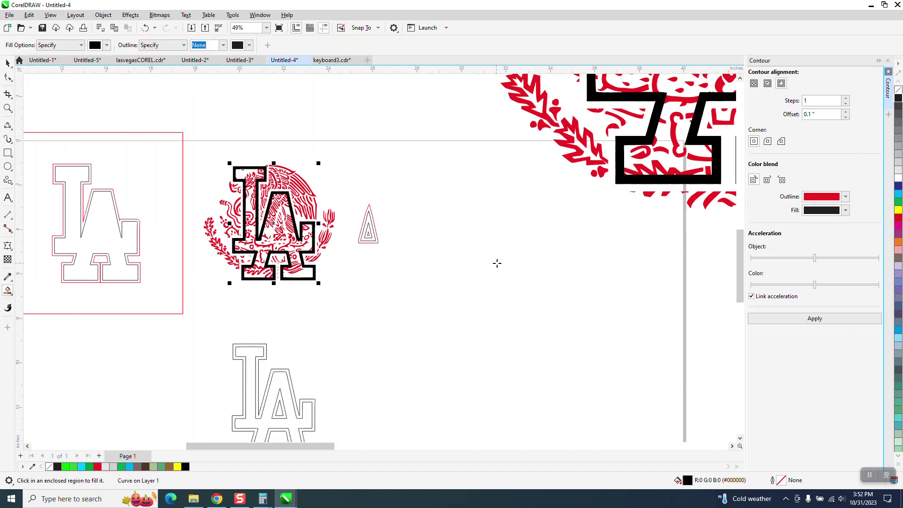
pyautogui.click(7, 108)
pyautogui.moveTo(228, 162); pyautogui.dragTo(324, 212)
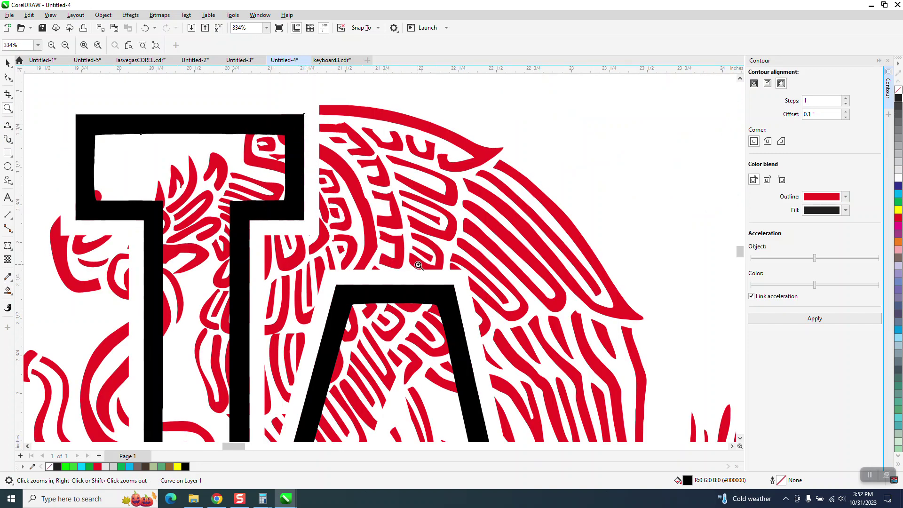
pyautogui.scroll(-4, 433, 256)
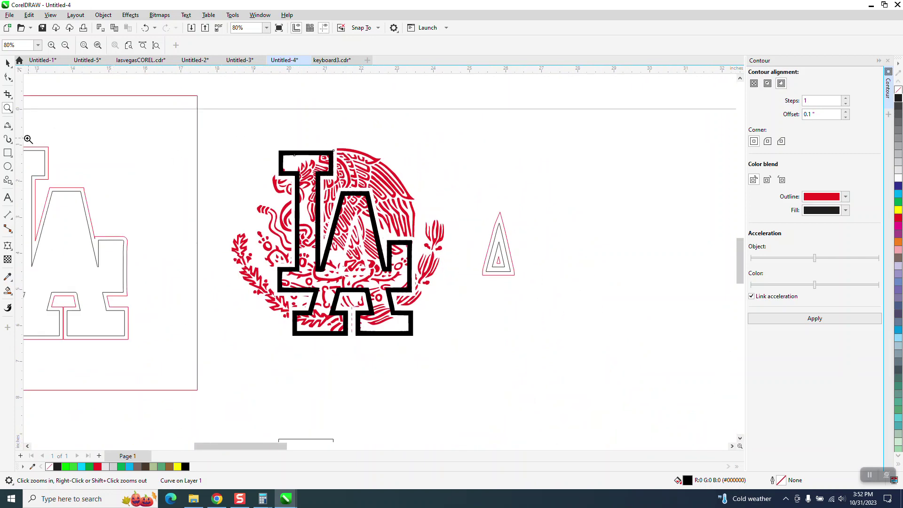
pyautogui.click(8, 153)
# Draw a yellow rectangle around the LA emblem and send it To Back
pyautogui.moveTo(211, 128); pyautogui.dragTo(466, 357)
pyautogui.click(896, 210)
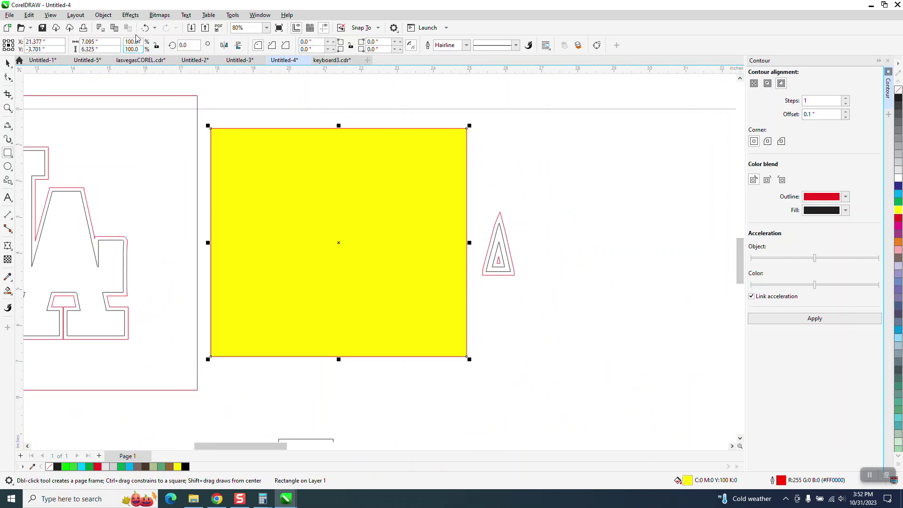
pyautogui.click(103, 15)
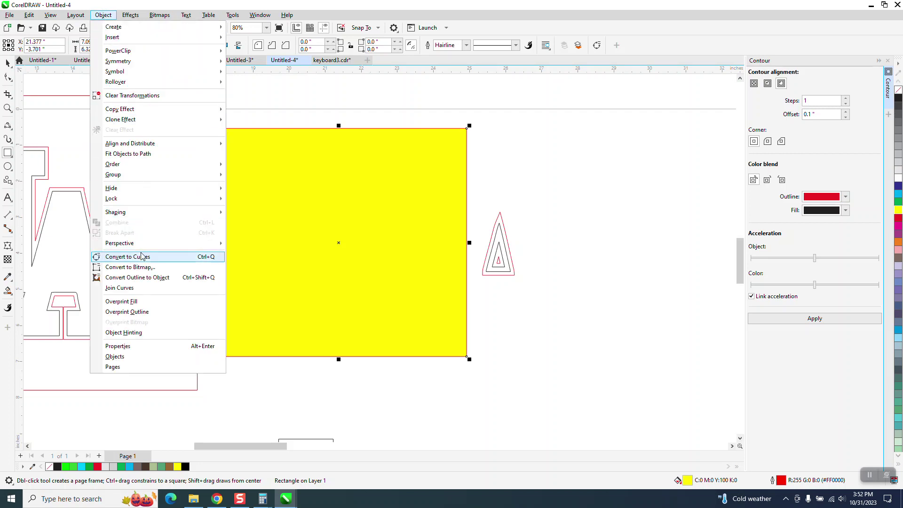
pyautogui.moveTo(137, 164)
pyautogui.click(231, 177)
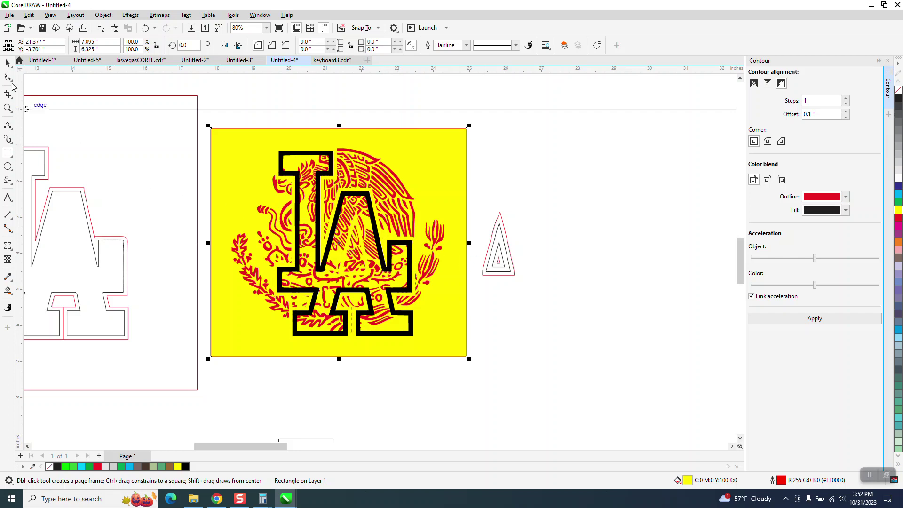
pyautogui.click(8, 63)
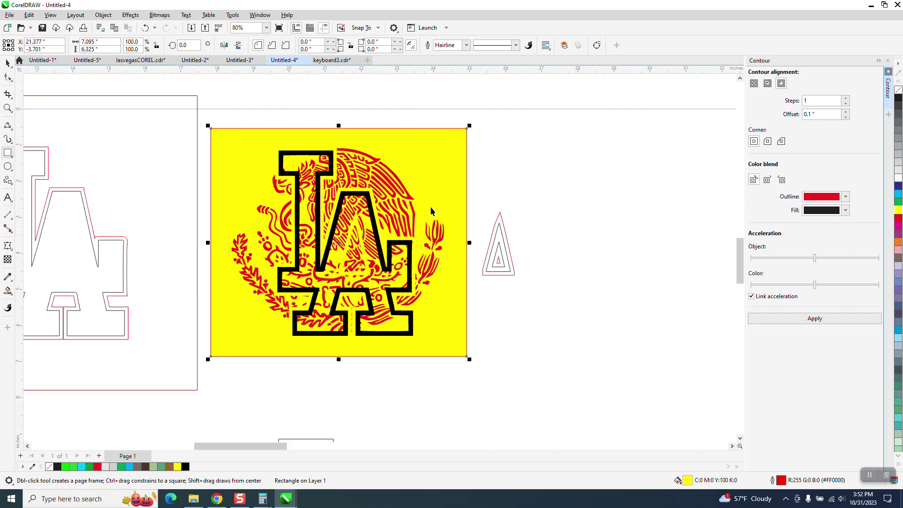
# Smart Fill the triangle gap black, nudge it into the A's opening, and zoom in
pyautogui.click(7, 290)
pyautogui.click(502, 242)
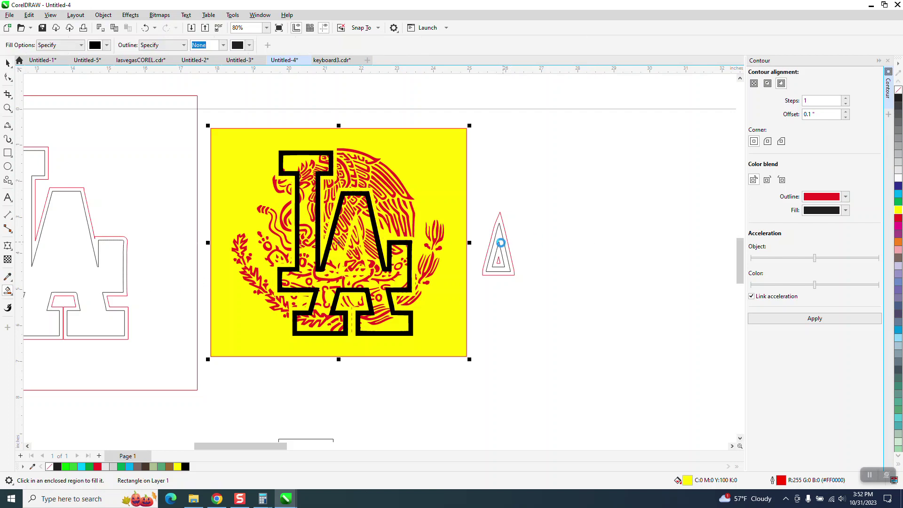
pyautogui.press('Down')
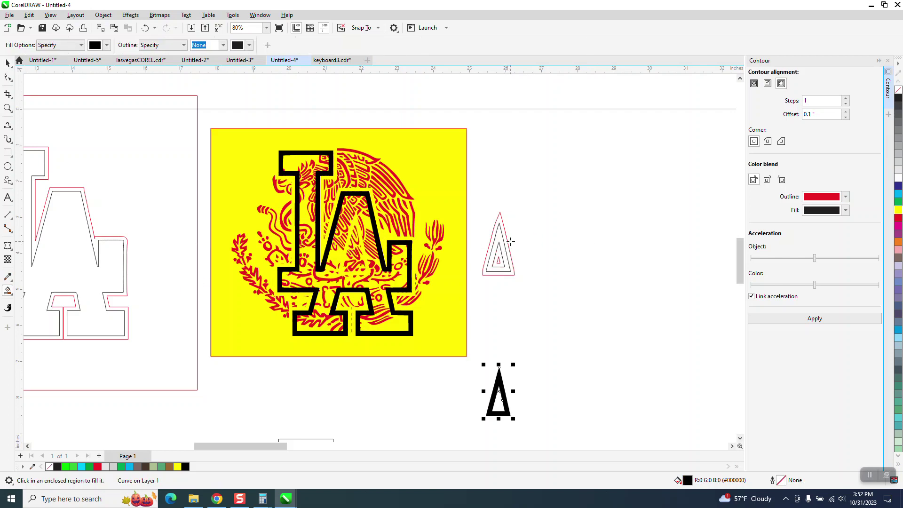
pyautogui.press('Up')
pyautogui.press('Left')
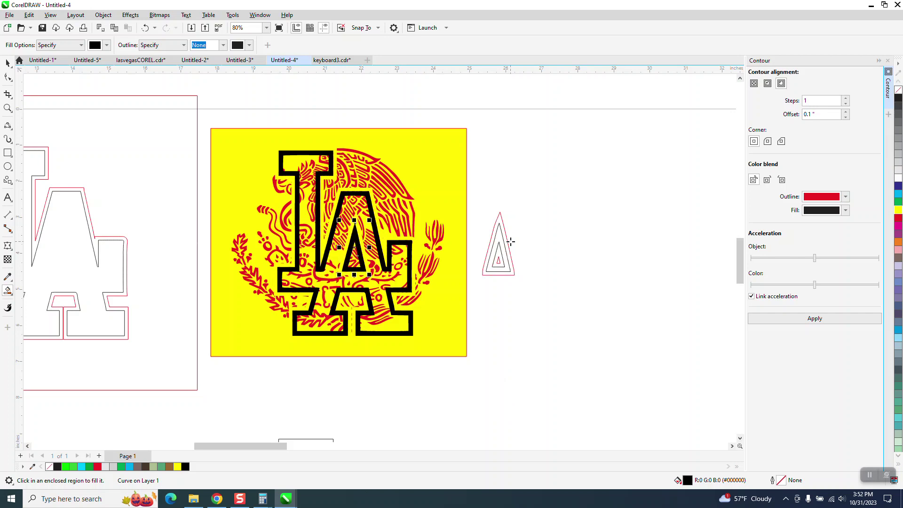
pyautogui.click(8, 63)
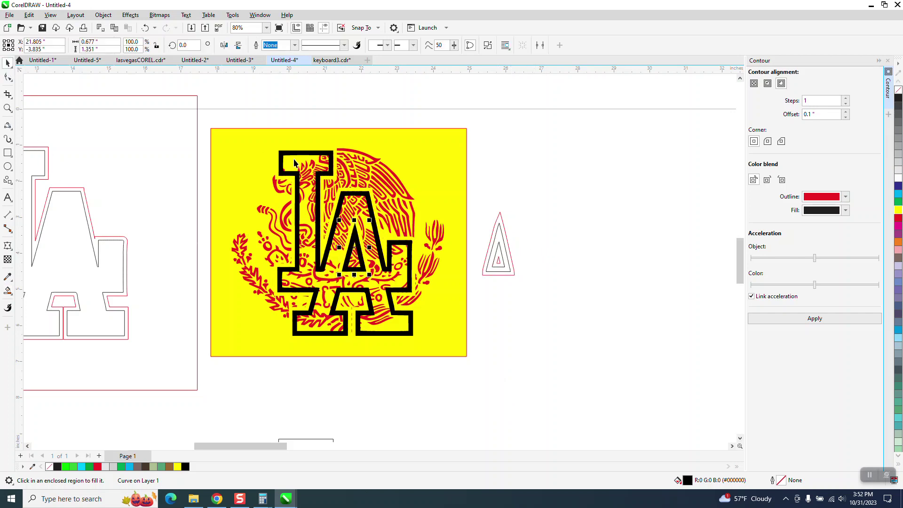
pyautogui.click(7, 108)
pyautogui.moveTo(203, 127); pyautogui.dragTo(552, 408)
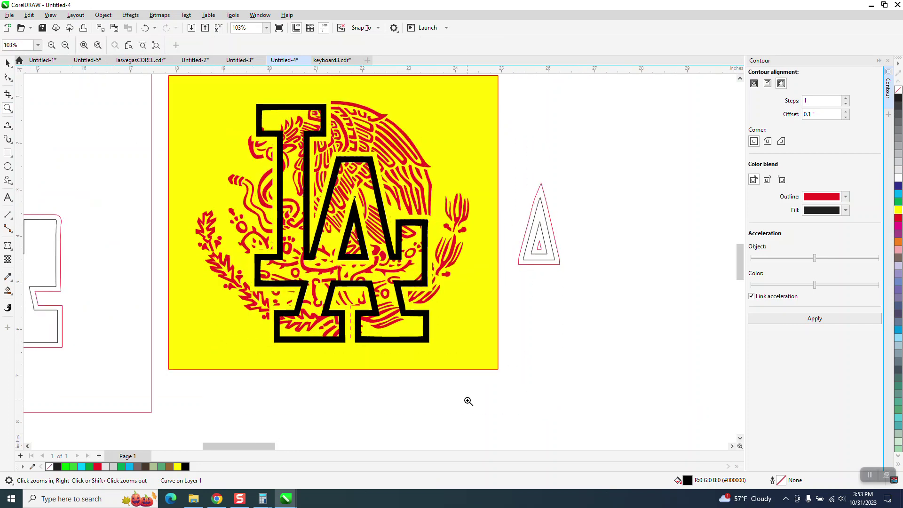
pyautogui.scroll(-1, 371, 367)
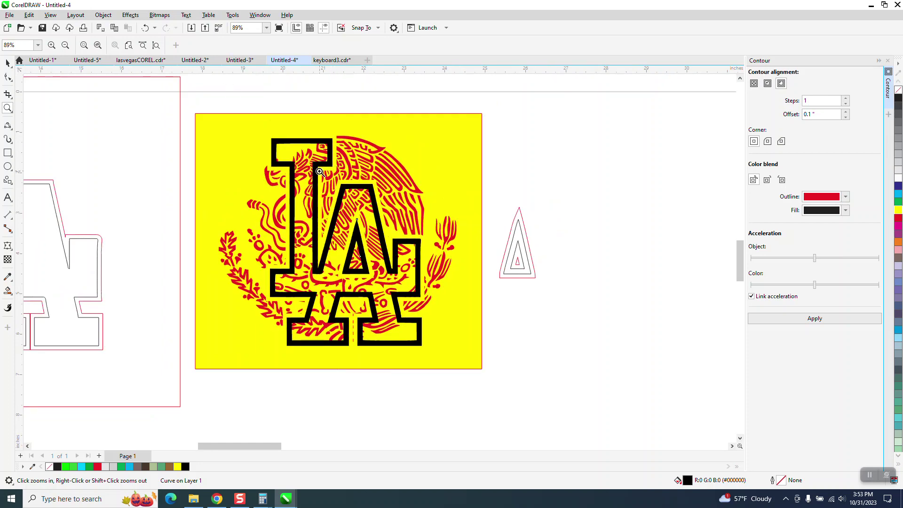
pyautogui.rightClick(396, 202)
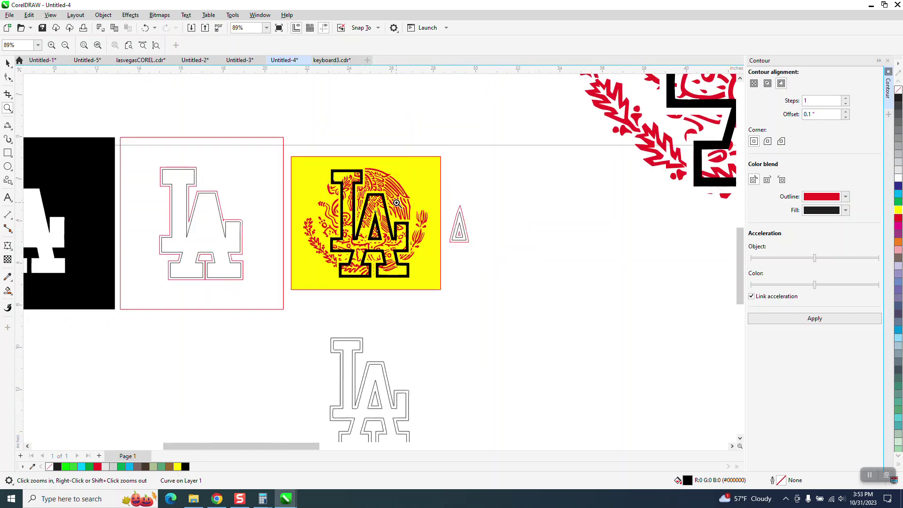
pyautogui.rightClick(459, 220)
pyautogui.rightClick(484, 235)
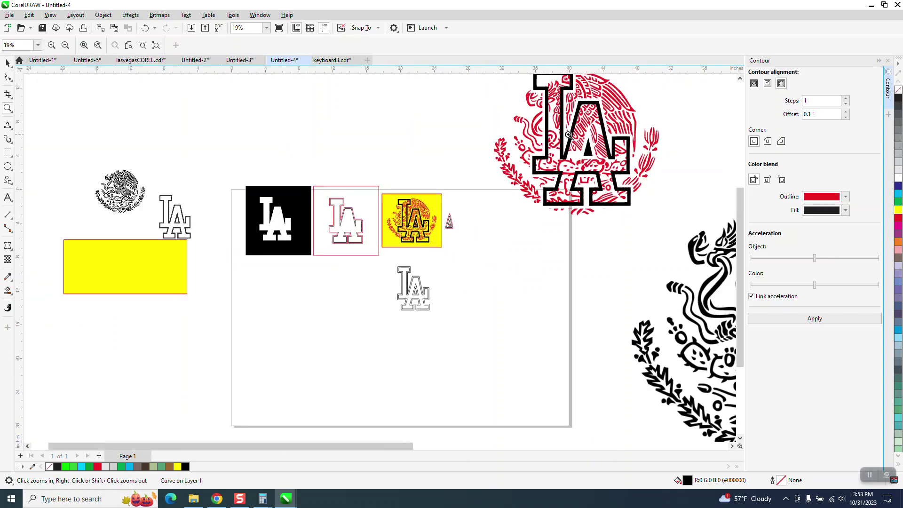
pyautogui.scroll(-2, 616, 249)
pyautogui.scroll(-5, 658, 285)
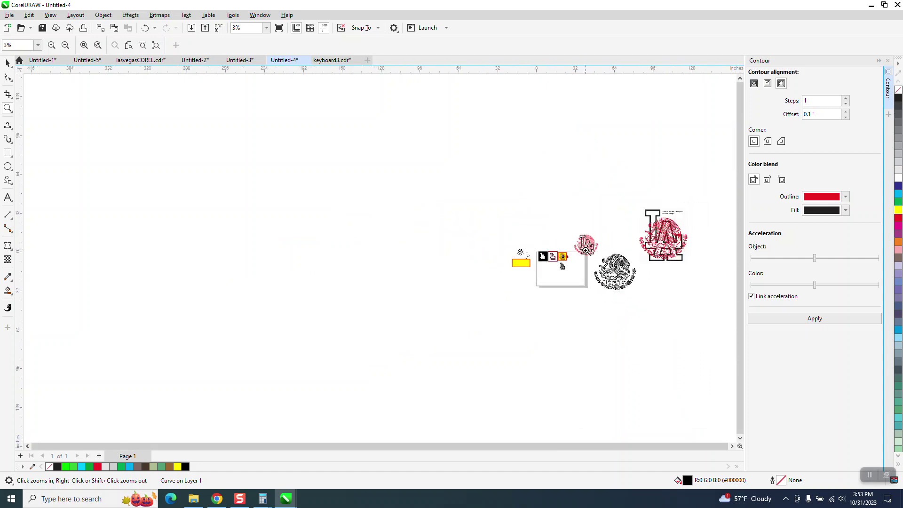
pyautogui.scroll(8, 710, 265)
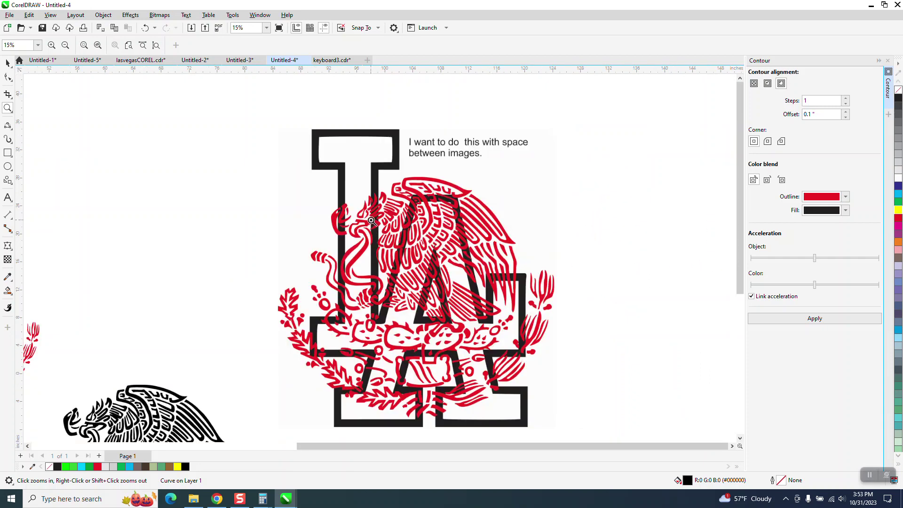
pyautogui.scroll(-5, 370, 218)
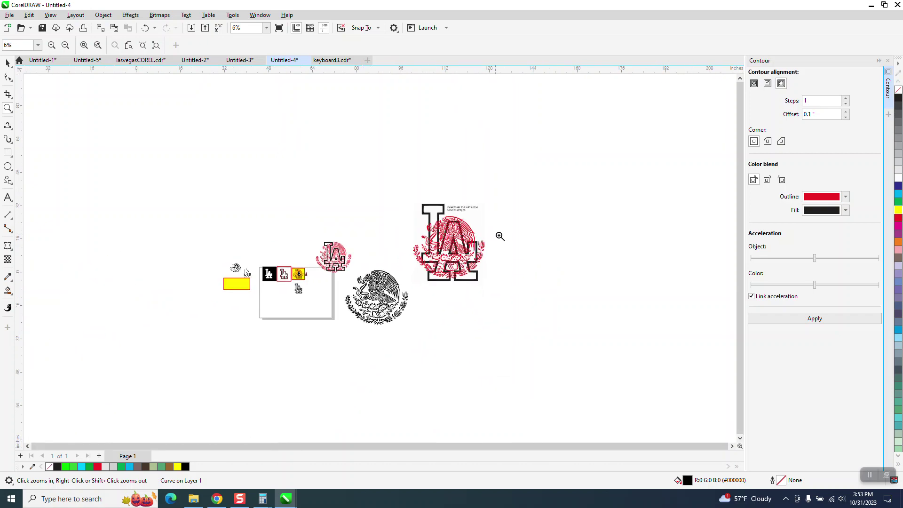
pyautogui.scroll(8, 333, 249)
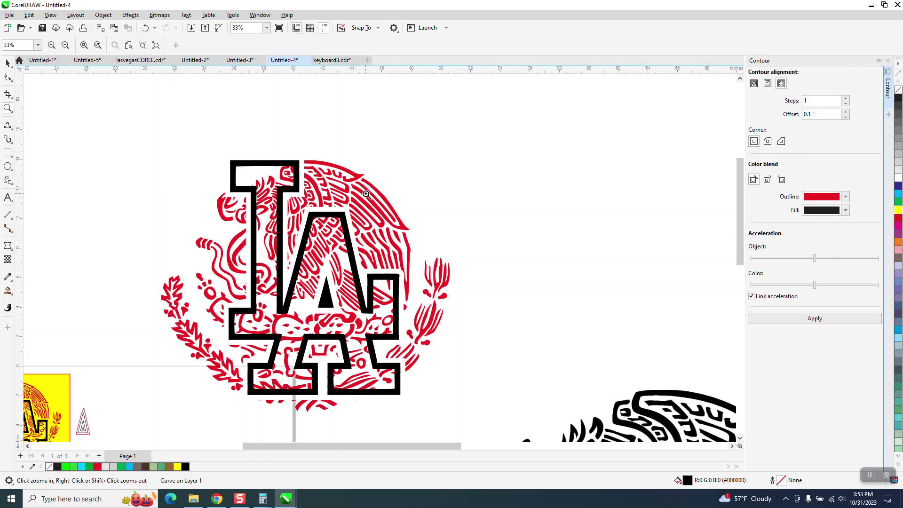
pyautogui.scroll(-1, 366, 194)
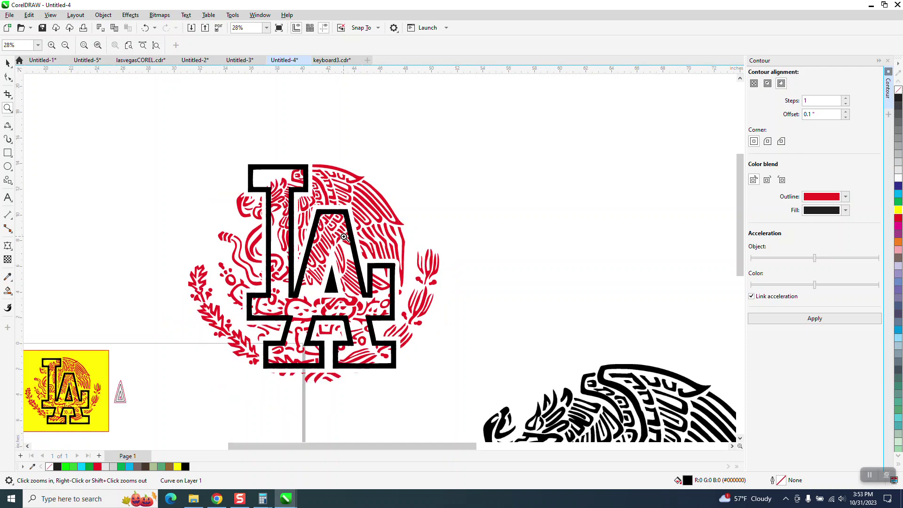